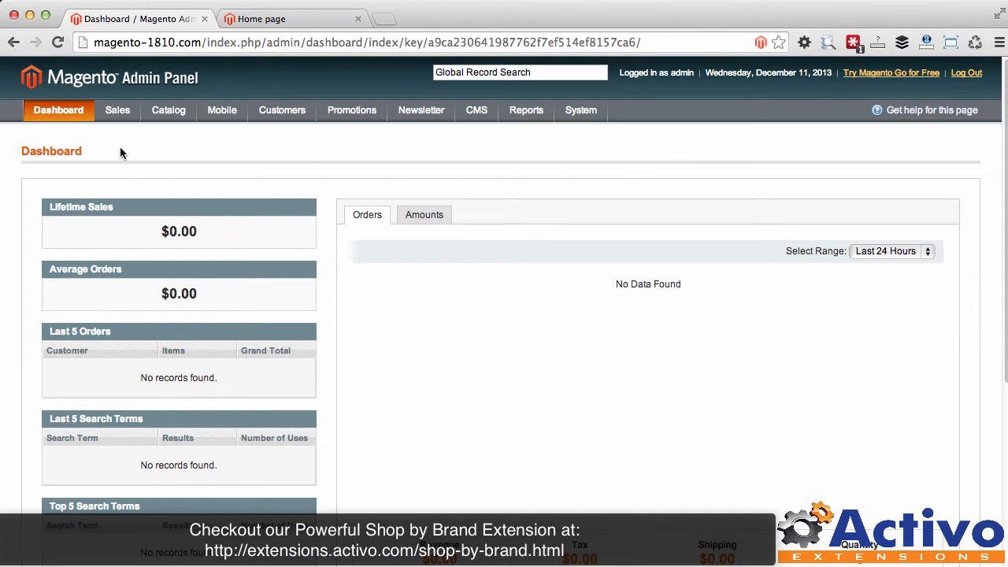
Step: Open the manufacturer product attribute and review its labels and brand options
mouse_move(161, 113)
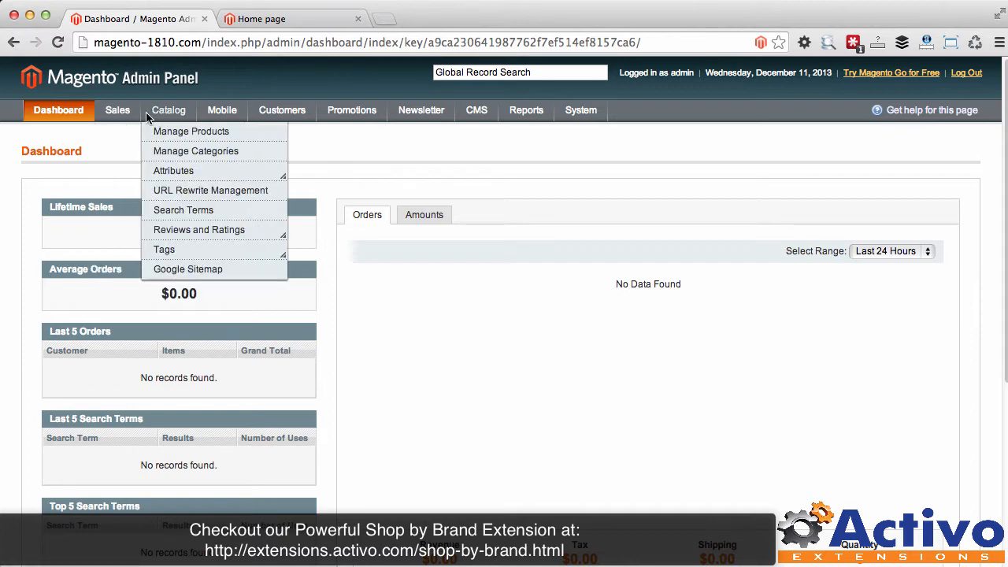
mouse_move(174, 172)
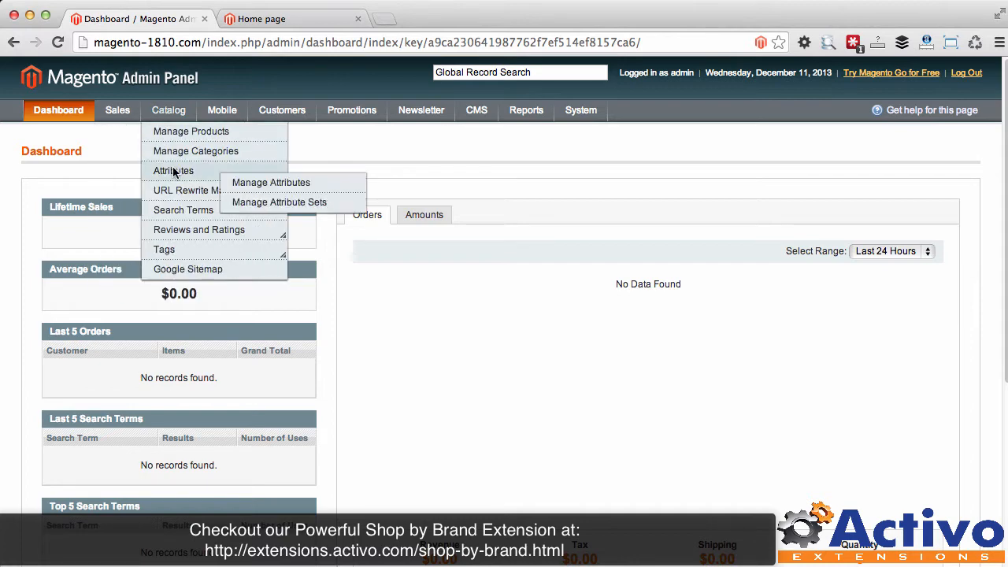
left_click(259, 189)
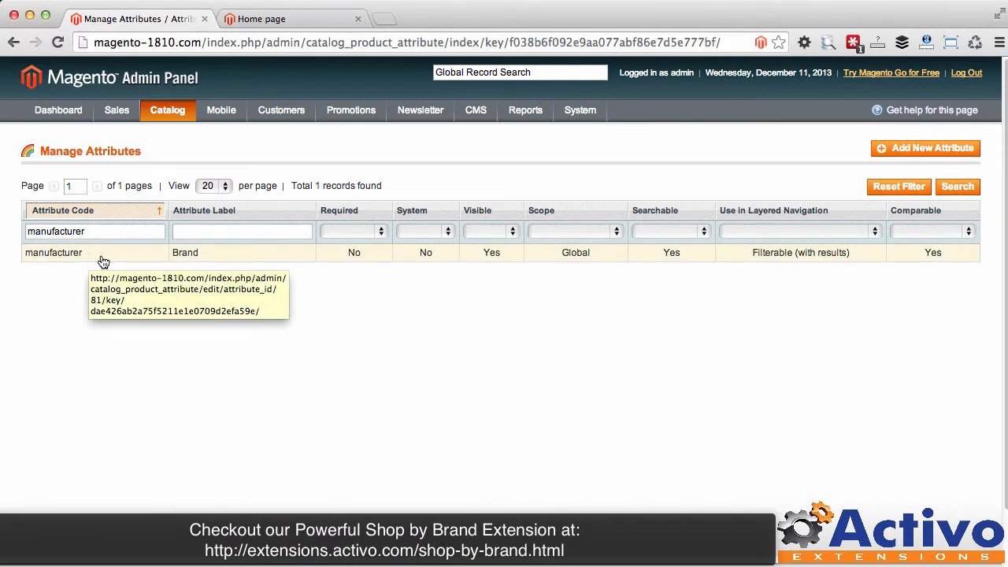
left_click(105, 260)
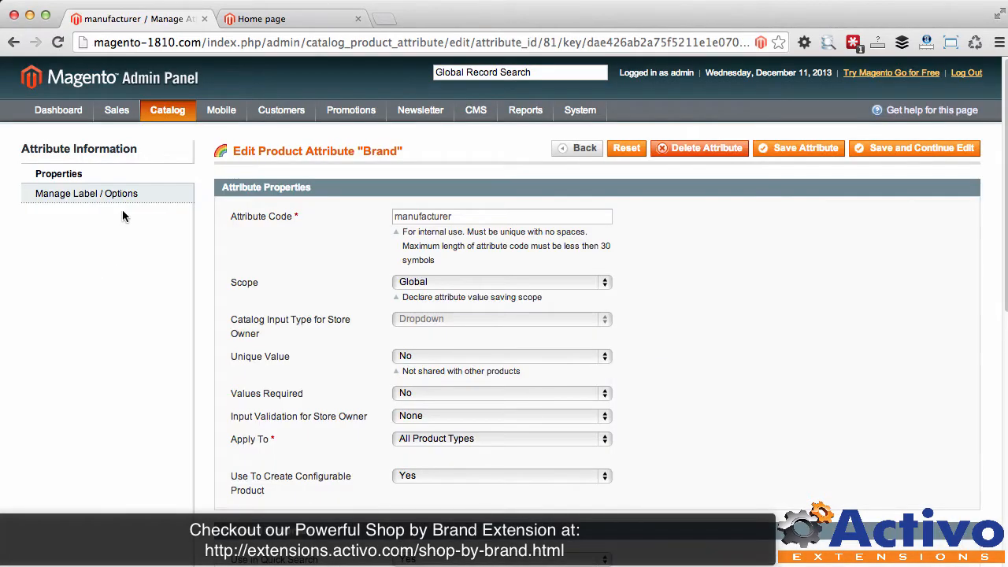
left_click(129, 204)
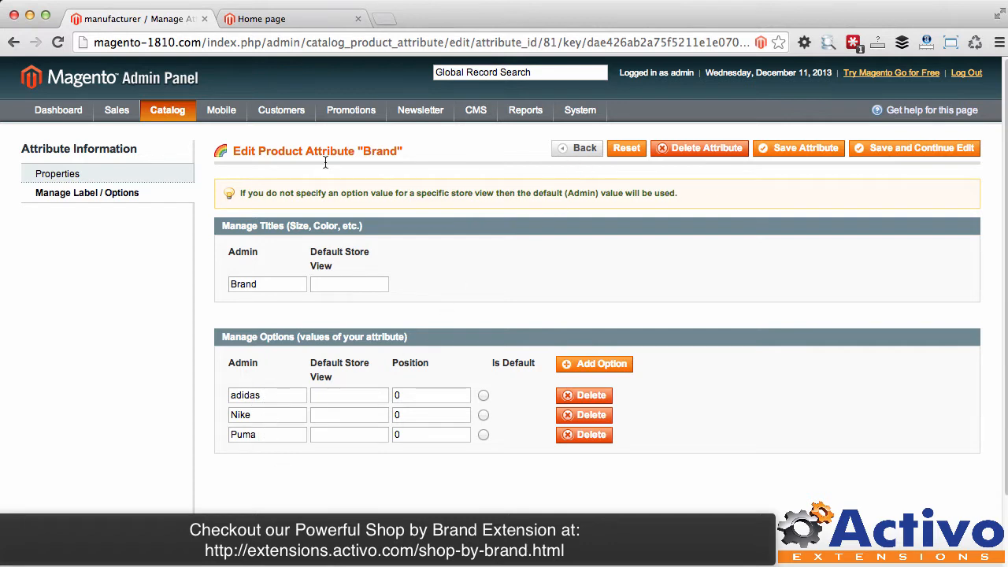
Step: Check the manufacturer attribute's assignment in the Default attribute set's groups, and return to the attribute set list
mouse_move(169, 106)
mouse_move(174, 171)
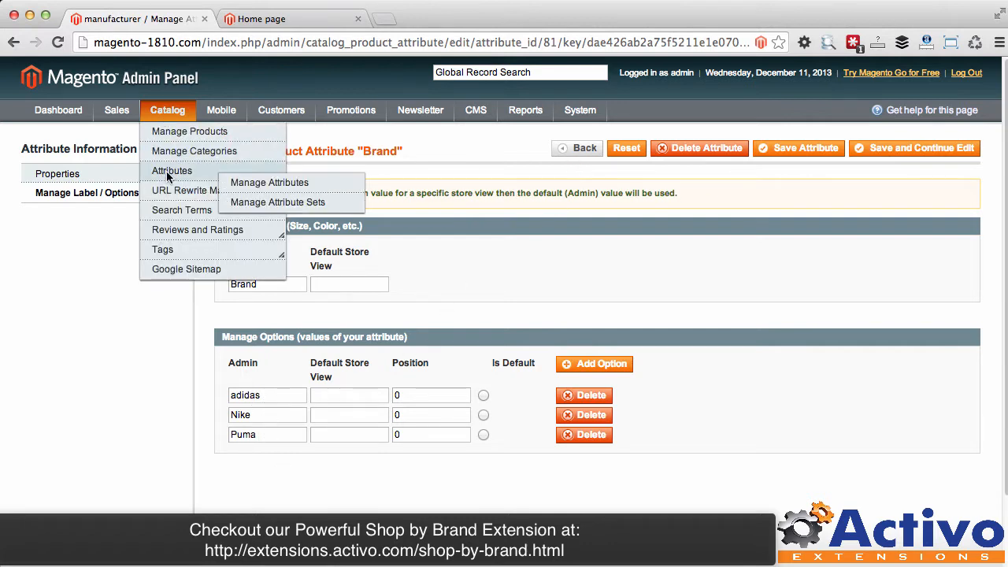
left_click(288, 204)
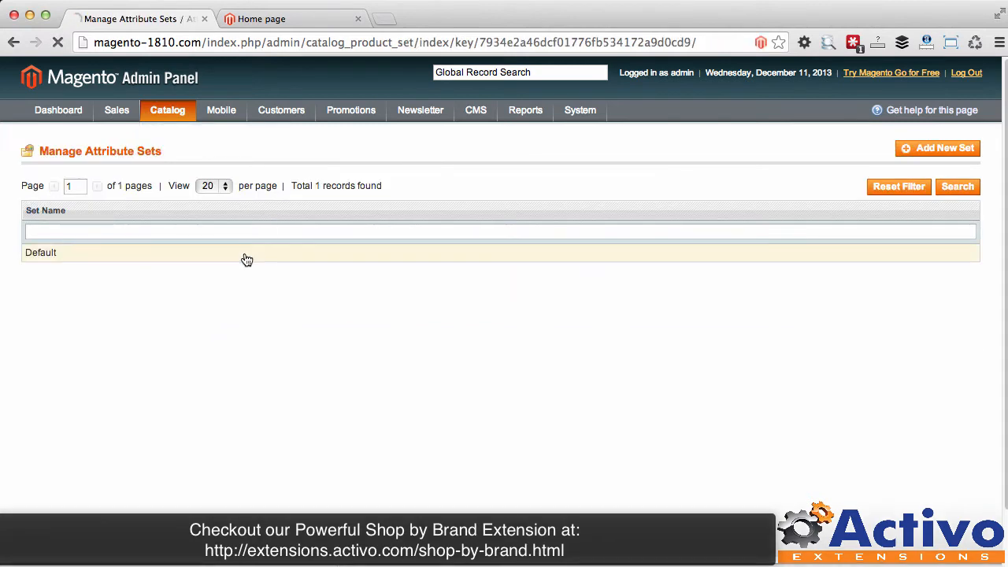
left_click(247, 254)
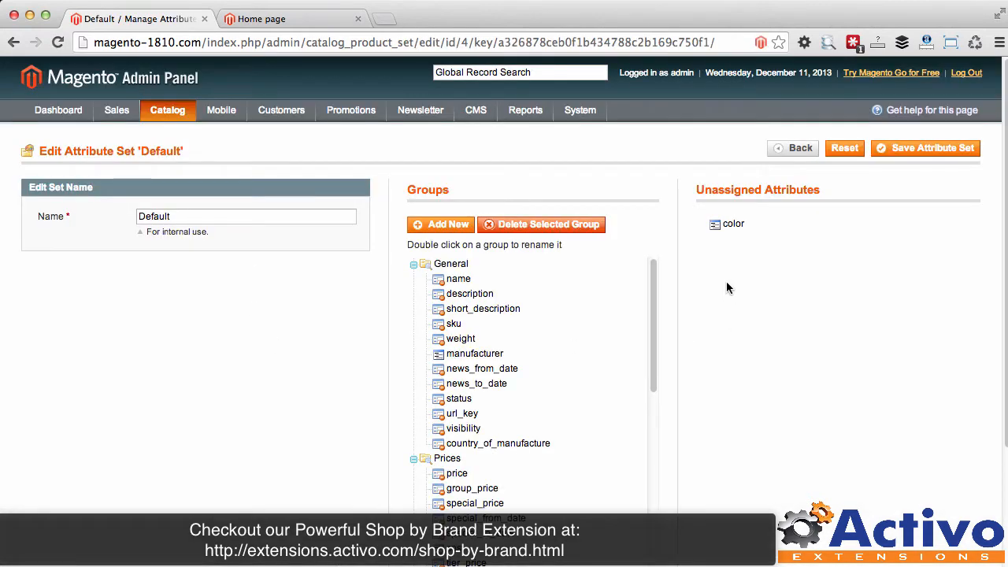
mouse_move(468, 356)
left_mouse_down()
mouse_move(490, 358)
mouse_move(451, 356)
left_mouse_up()
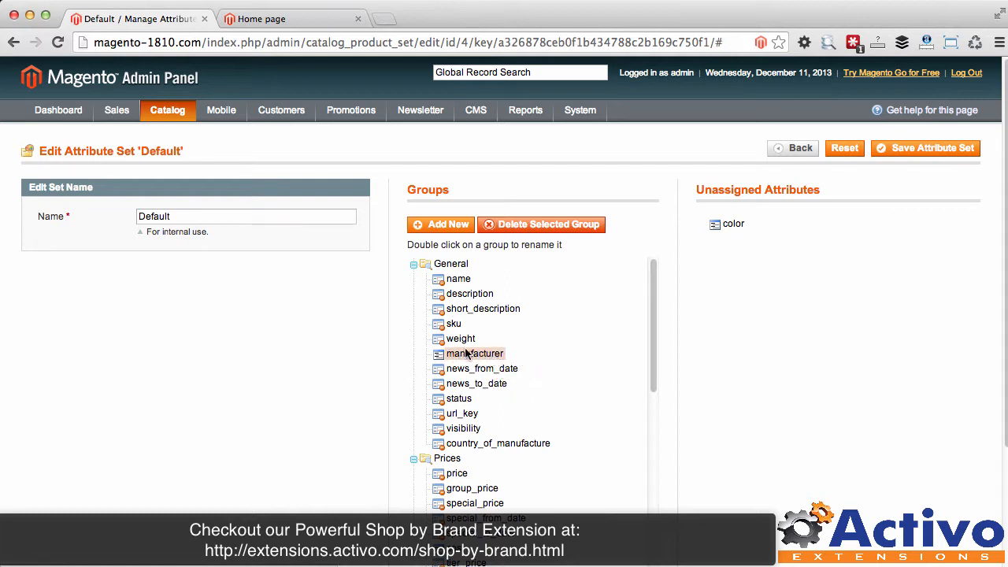
left_click(781, 152)
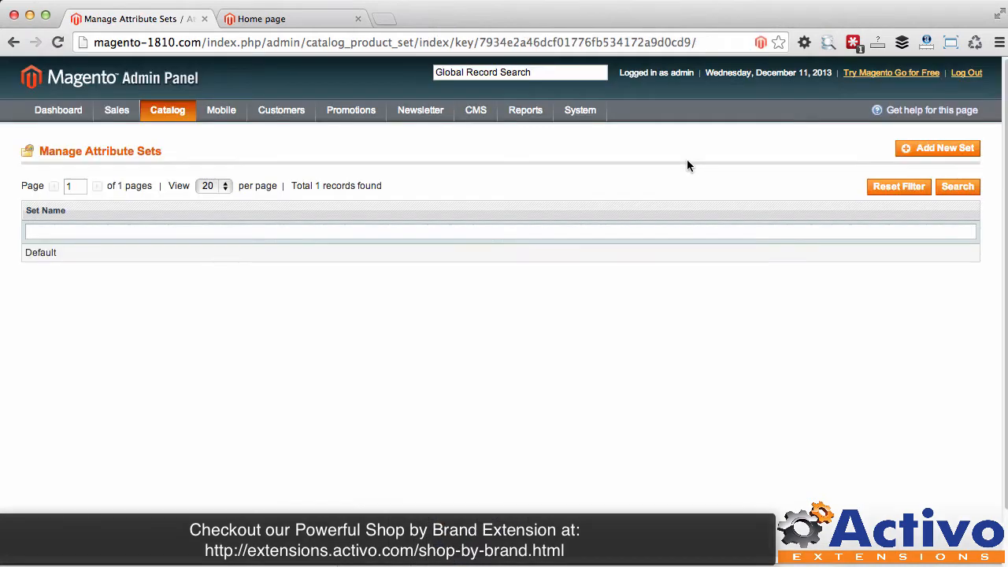
Step: Open the adidas Shoe Red product, check the choices in its Brand field, and return to the product list
mouse_move(167, 112)
left_click(170, 133)
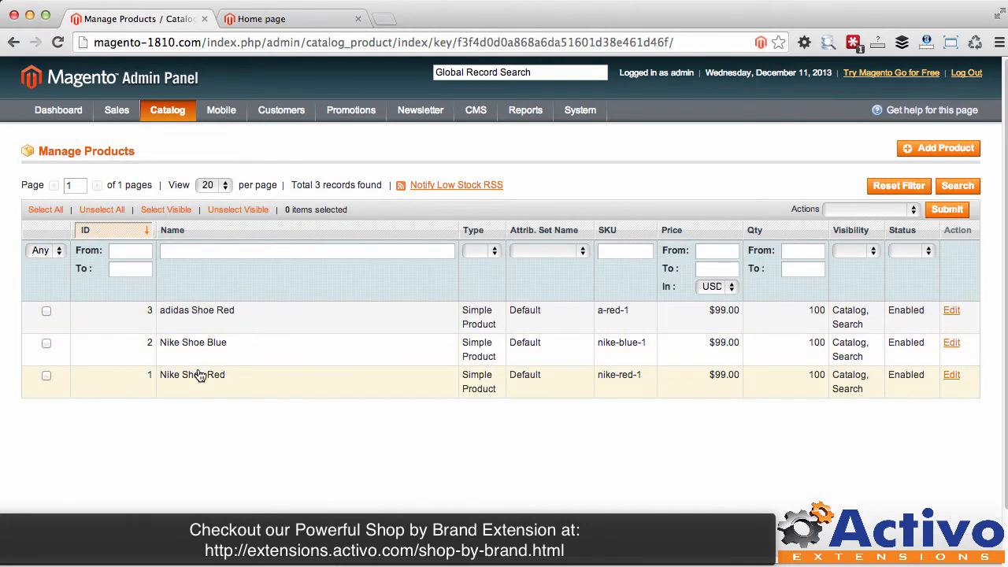
left_click(205, 311)
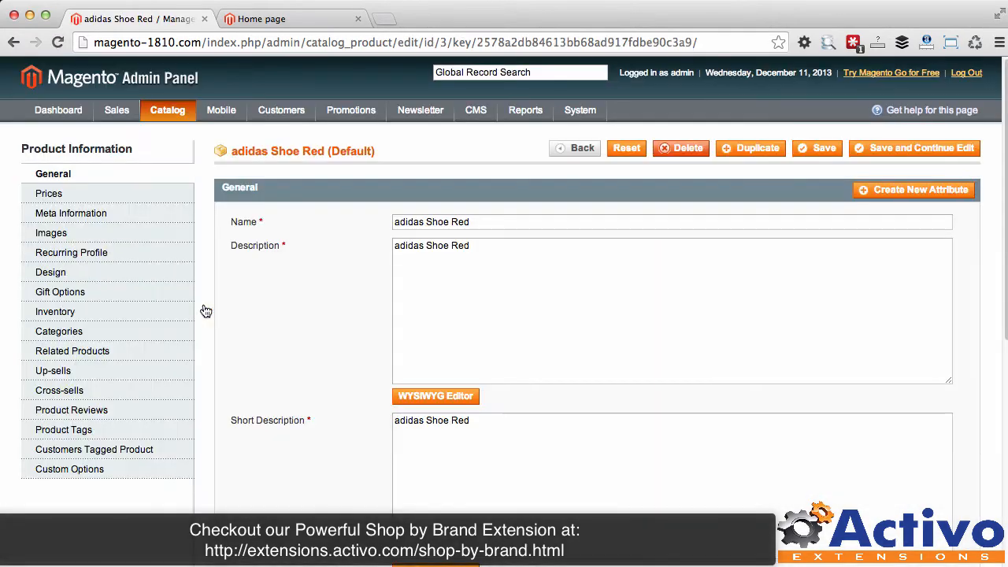
scroll(307, 404, "down", 10)
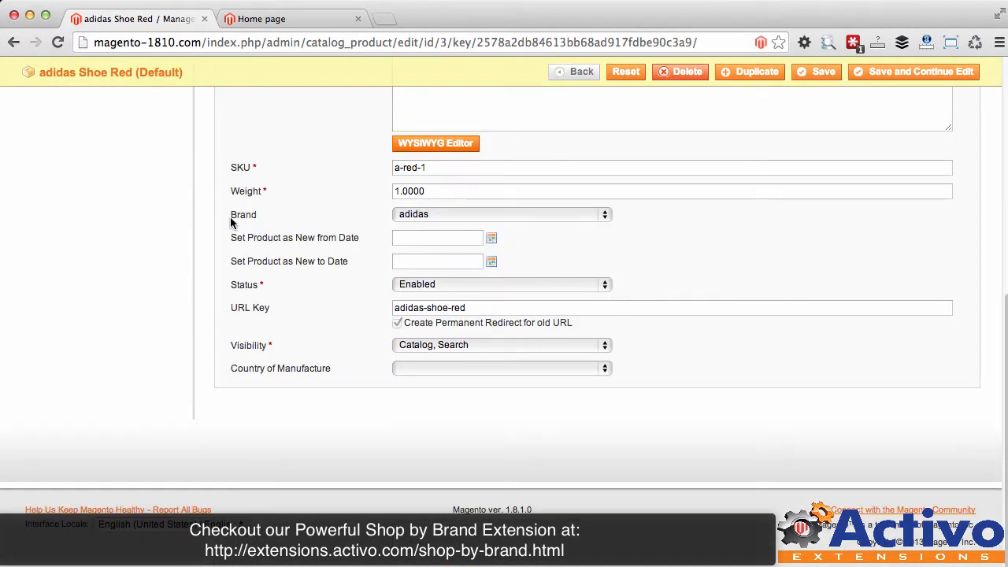
left_click(410, 214)
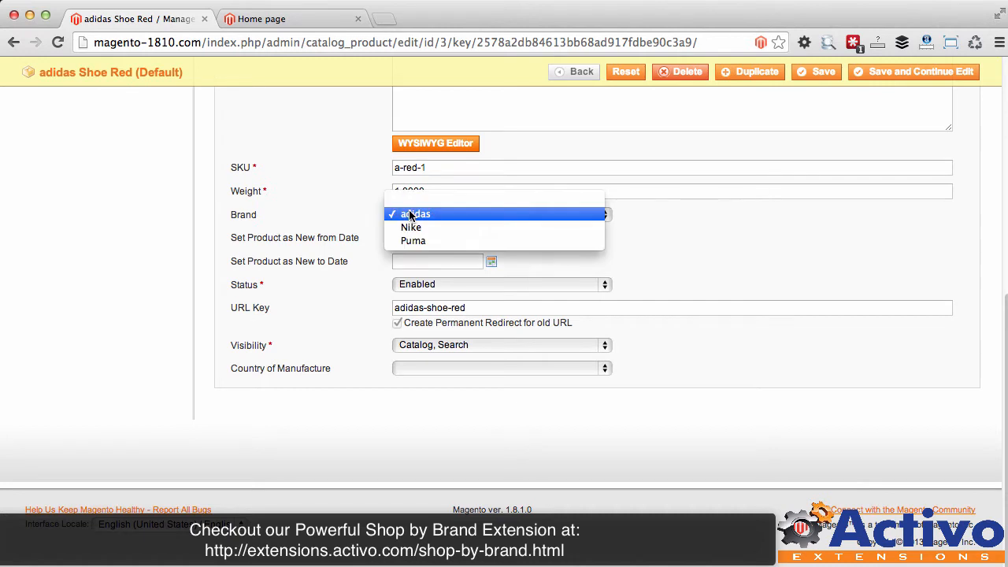
left_click(409, 214)
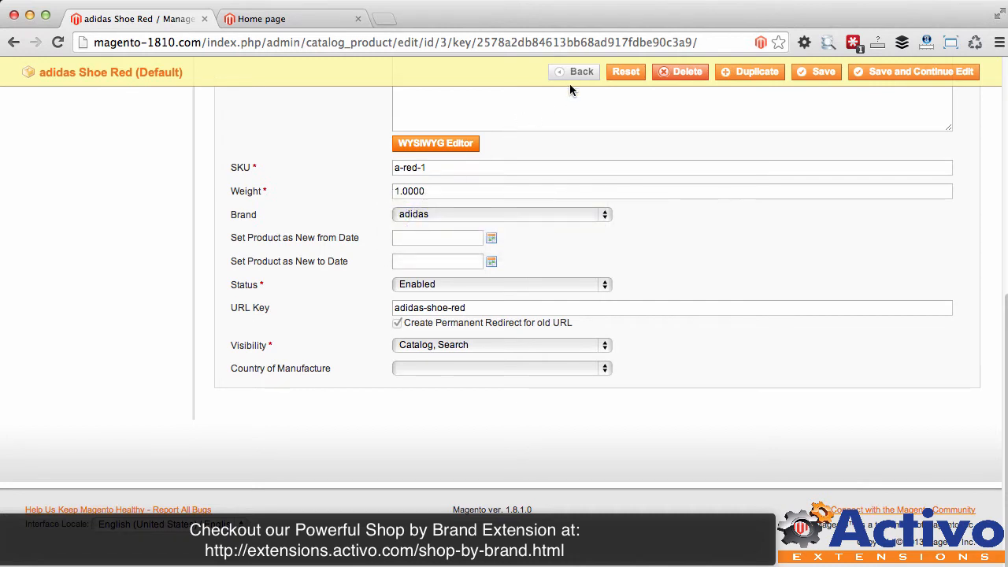
left_click(525, 215)
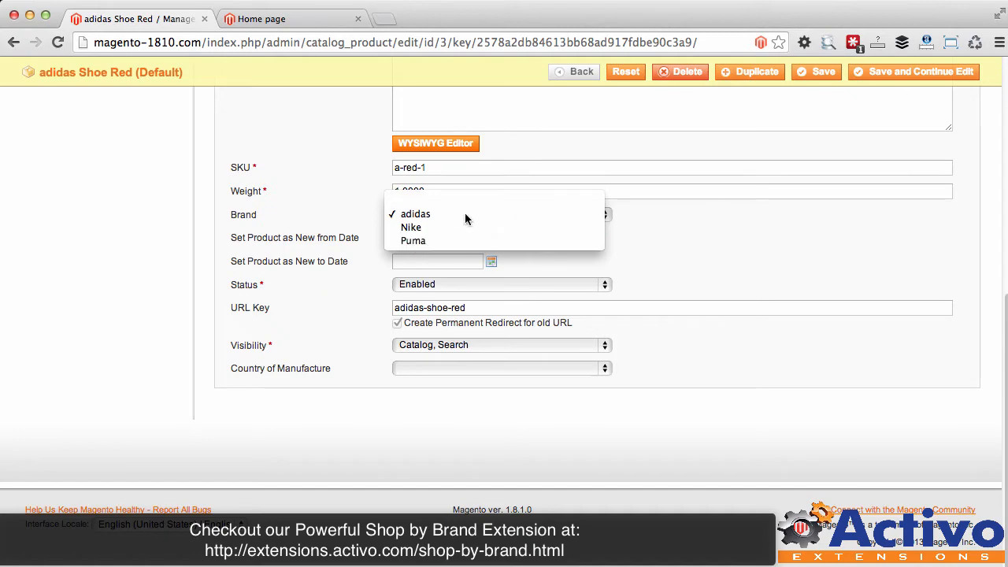
left_click(578, 69)
left_click(577, 72)
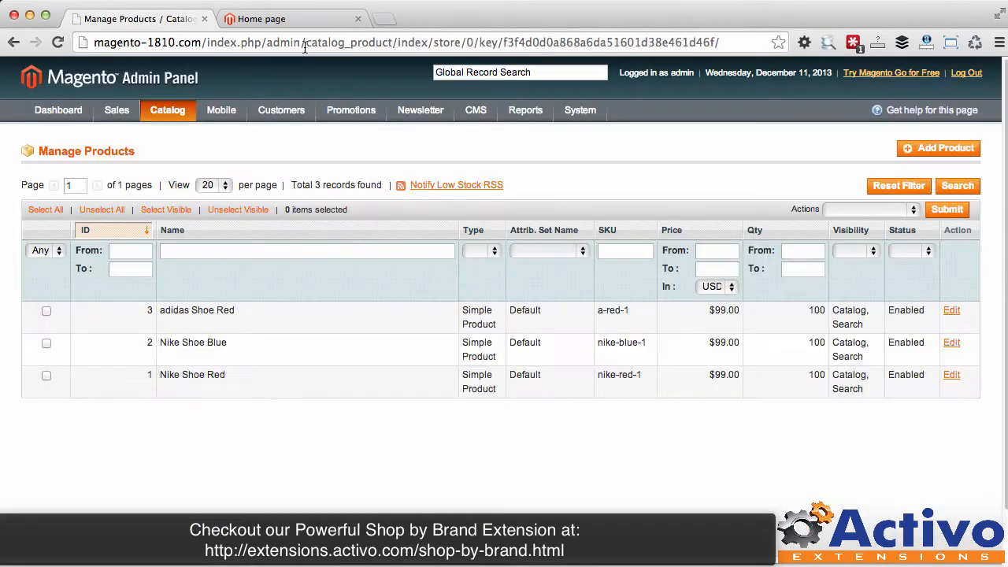
Step: View the Shoes category on the storefront and return to the admin panel
left_click(284, 19)
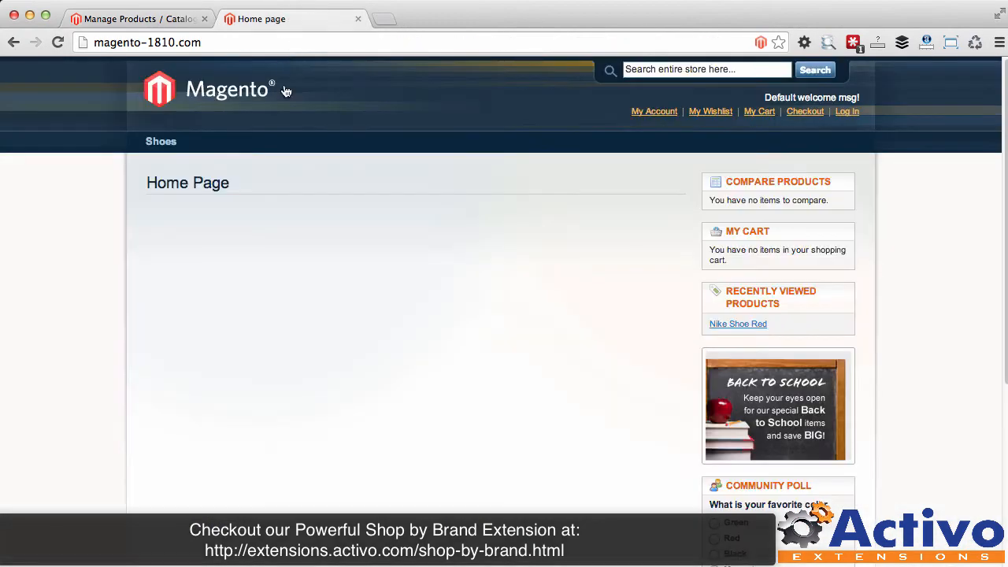
left_click(168, 147)
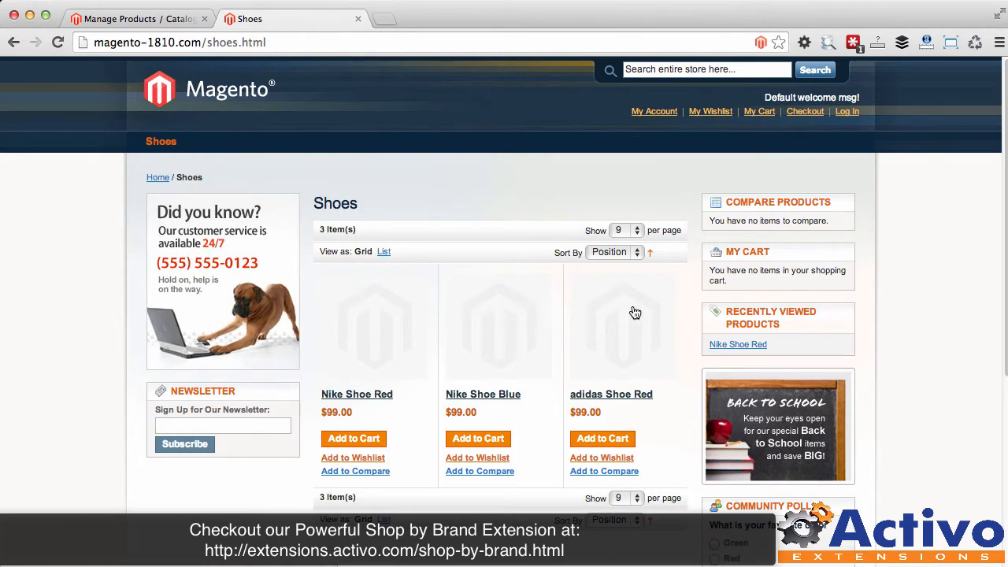
left_click(155, 18)
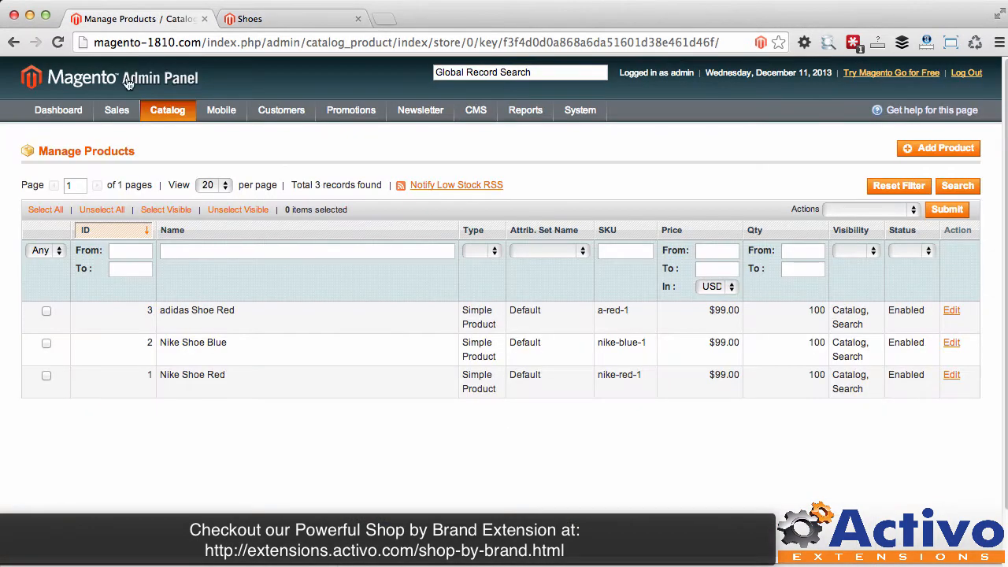
Step: Install the extension package Activo_Shopbybrand-1.0.0.0.tgz by direct file upload in Magento Connect Manager and refresh the manager
mouse_move(580, 111)
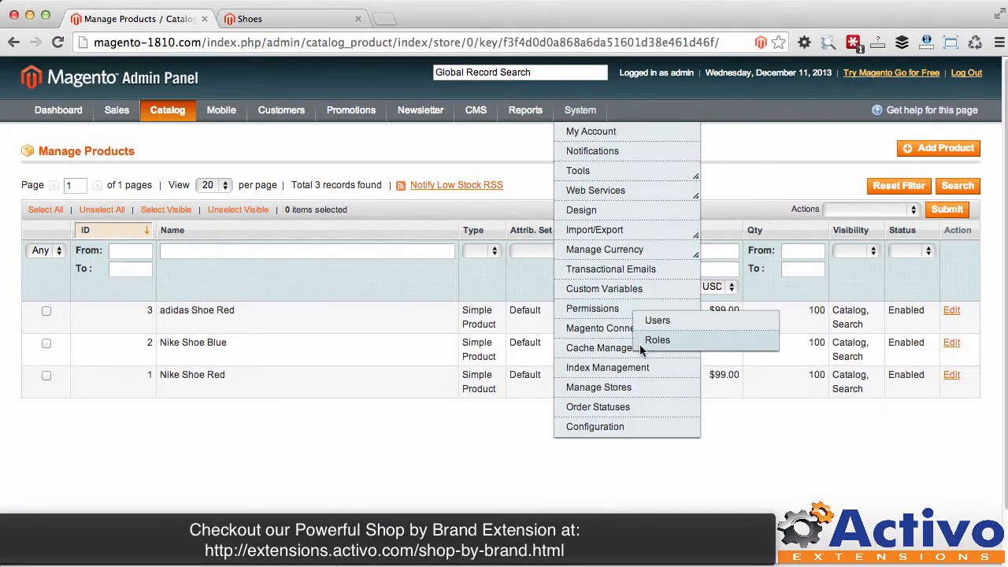
mouse_move(604, 328)
left_click(658, 343)
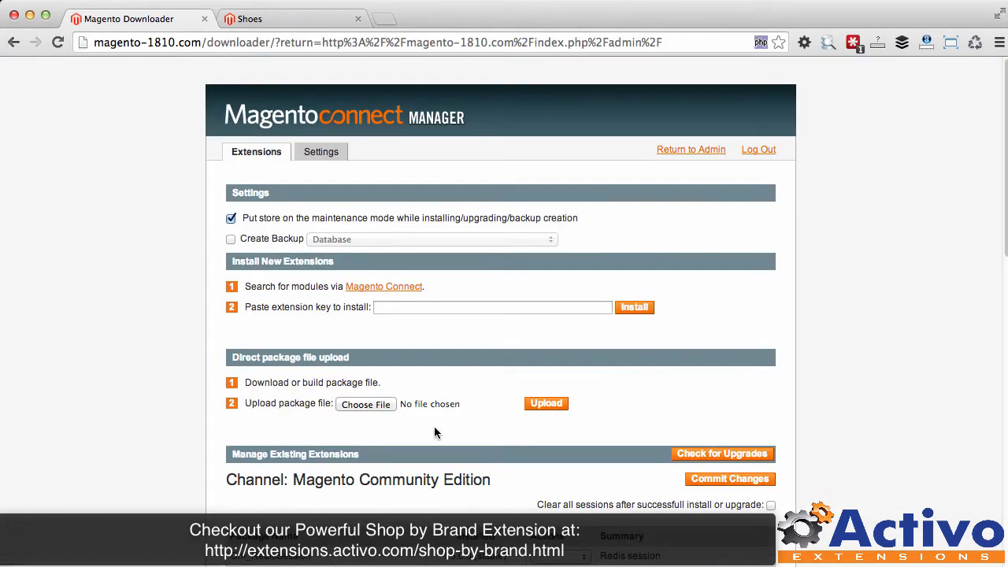
left_click(367, 405)
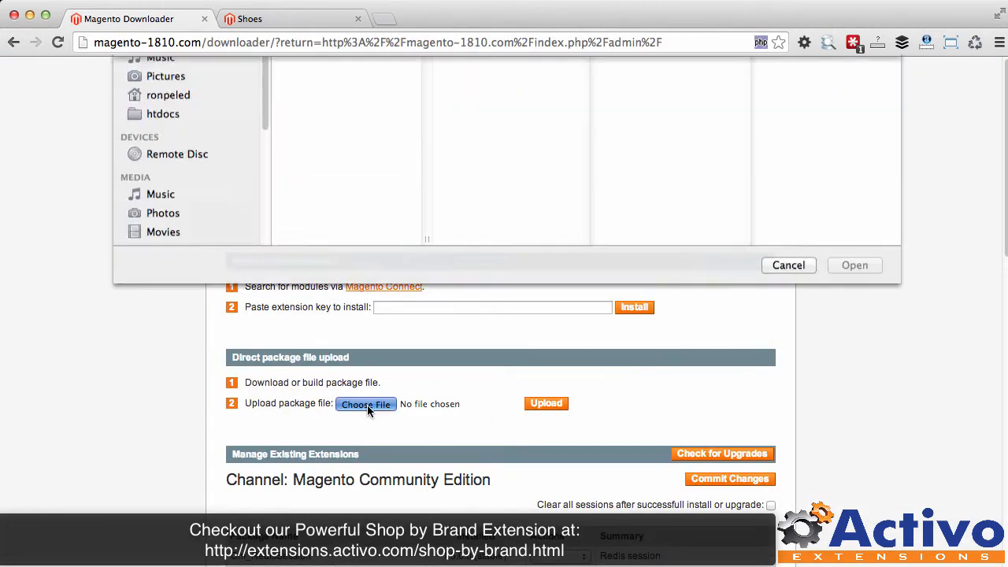
left_click(488, 98)
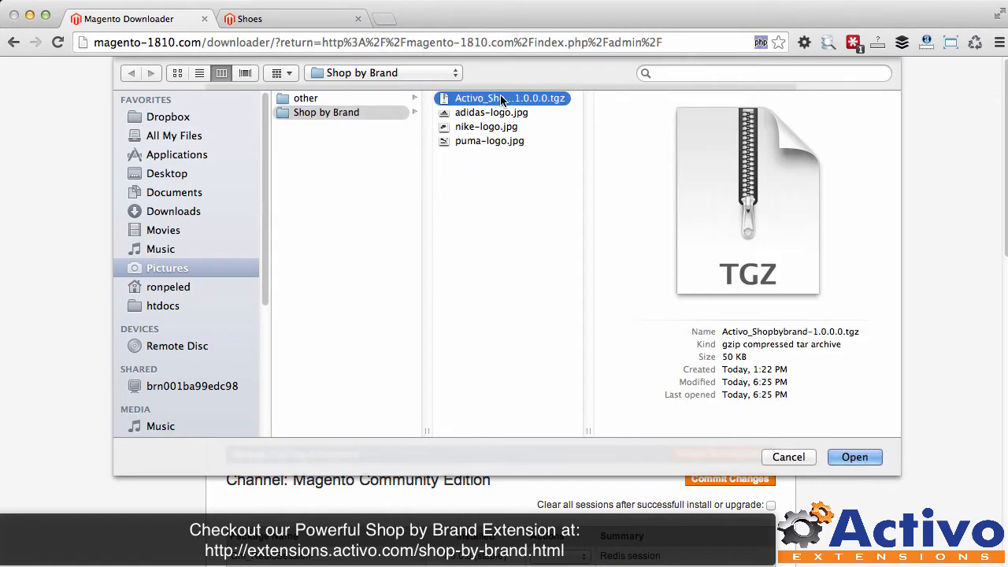
left_click(849, 457)
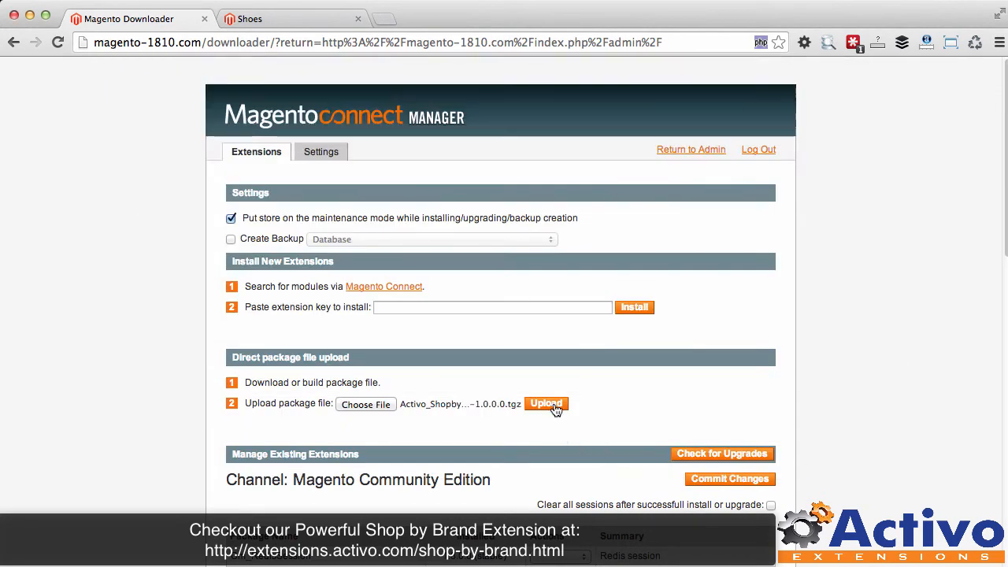
left_click(550, 405)
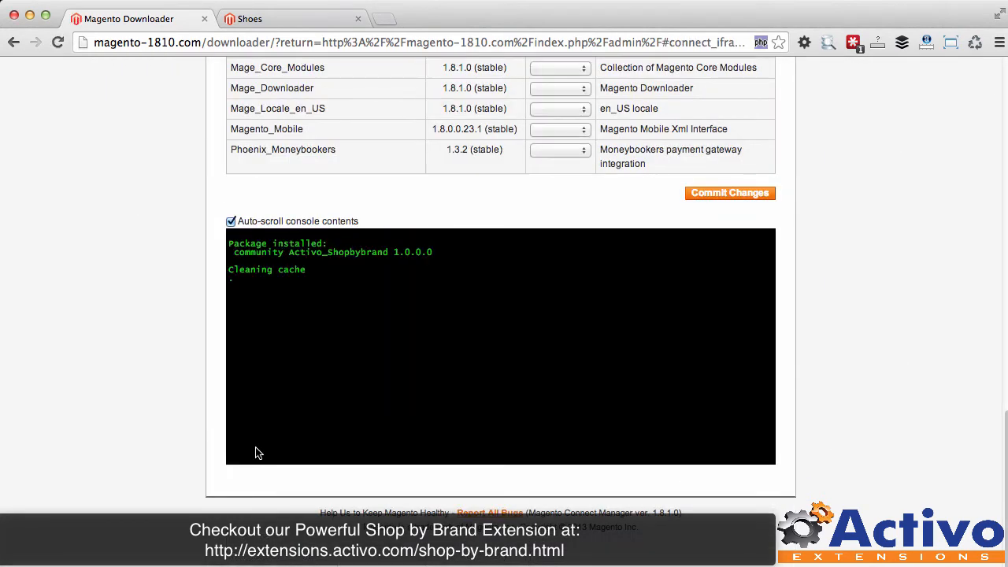
left_click(256, 510)
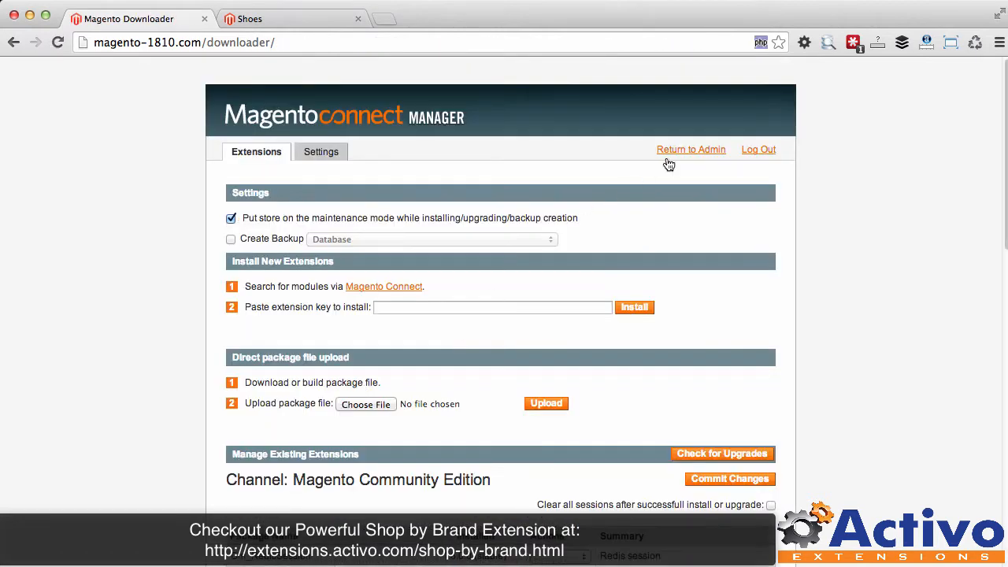
Step: Return to the admin panel and open the Shop by Brand extension's brand management page
left_click(680, 156)
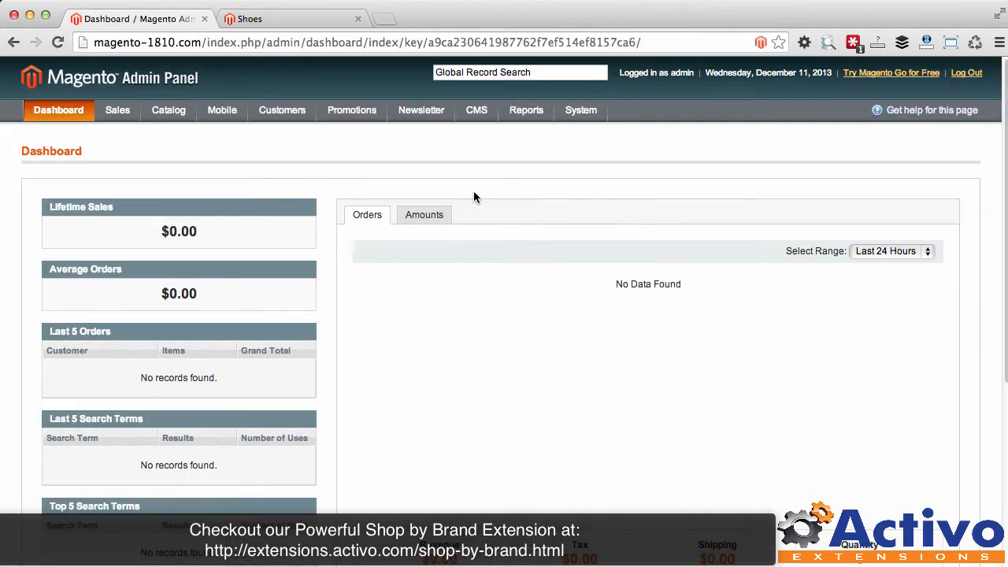
mouse_move(169, 112)
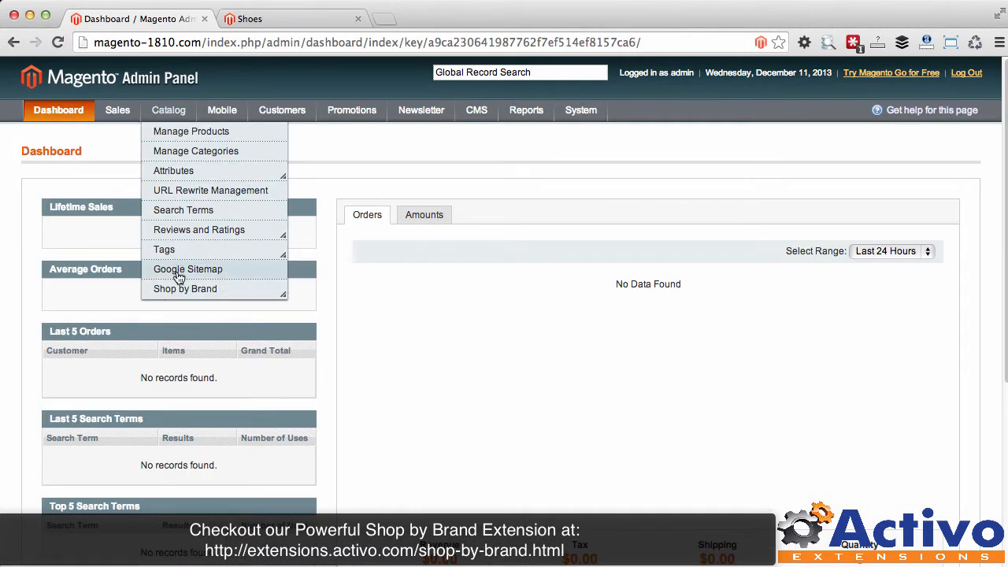
mouse_move(177, 293)
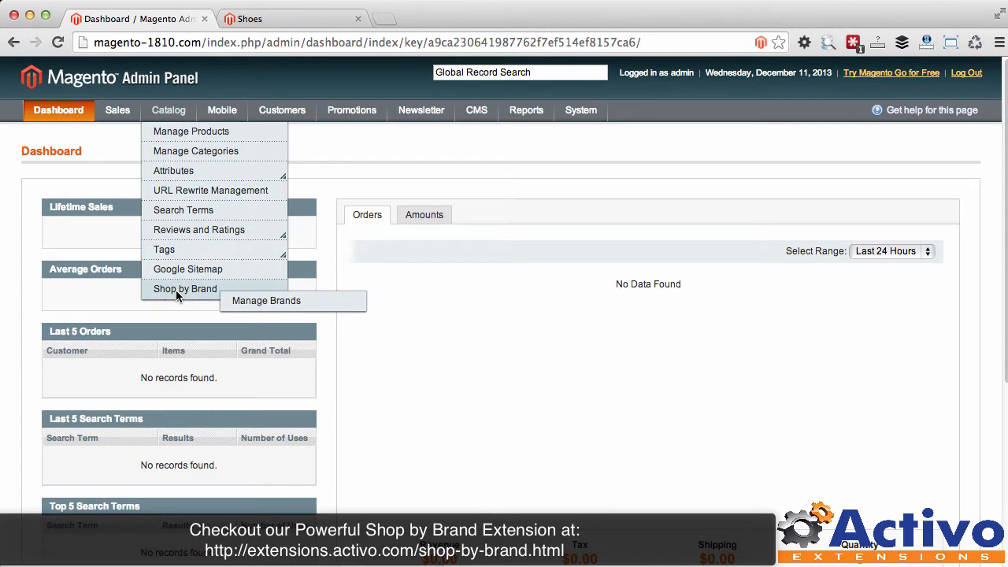
left_click(253, 304)
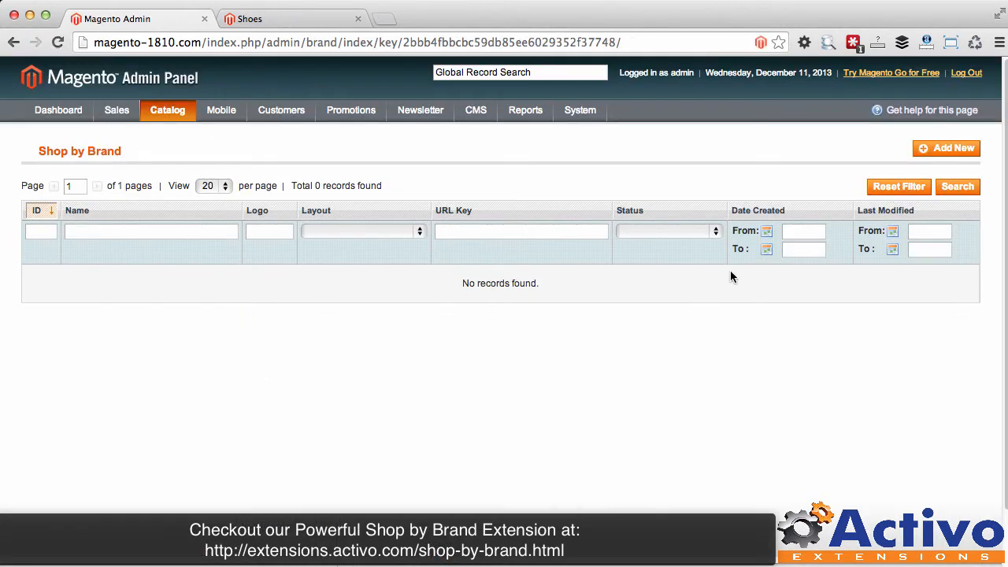
Step: Add a new brand named Nike with the logo file nike-logo.jpg and the description "Nike description"
left_click(937, 149)
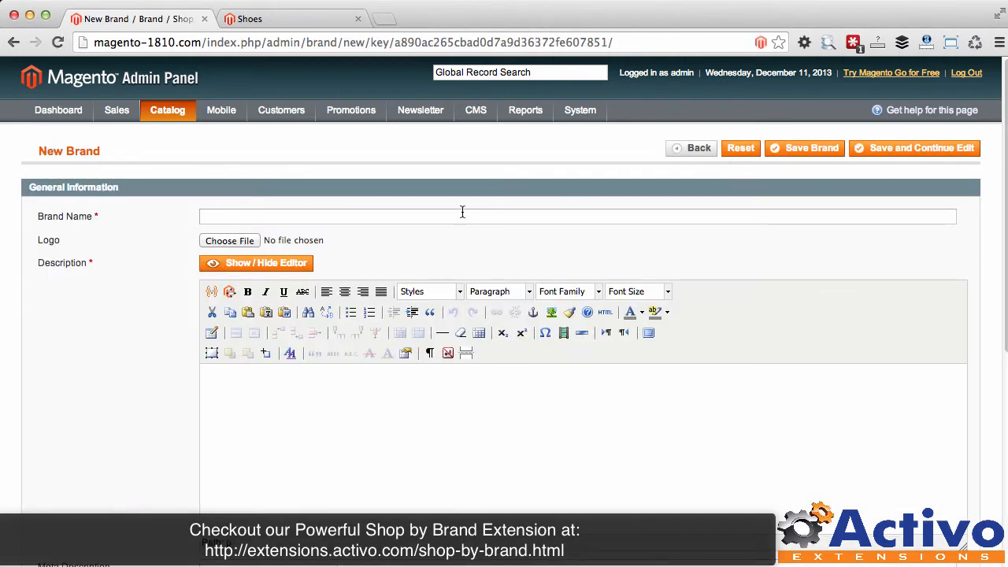
type("Nike")
left_click(253, 240)
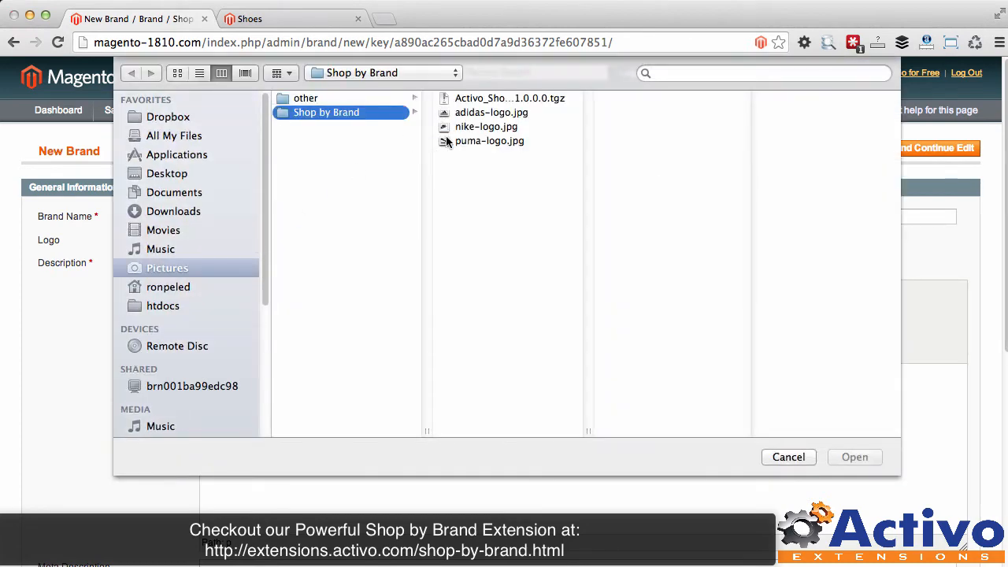
left_click(485, 128)
left_click(833, 460)
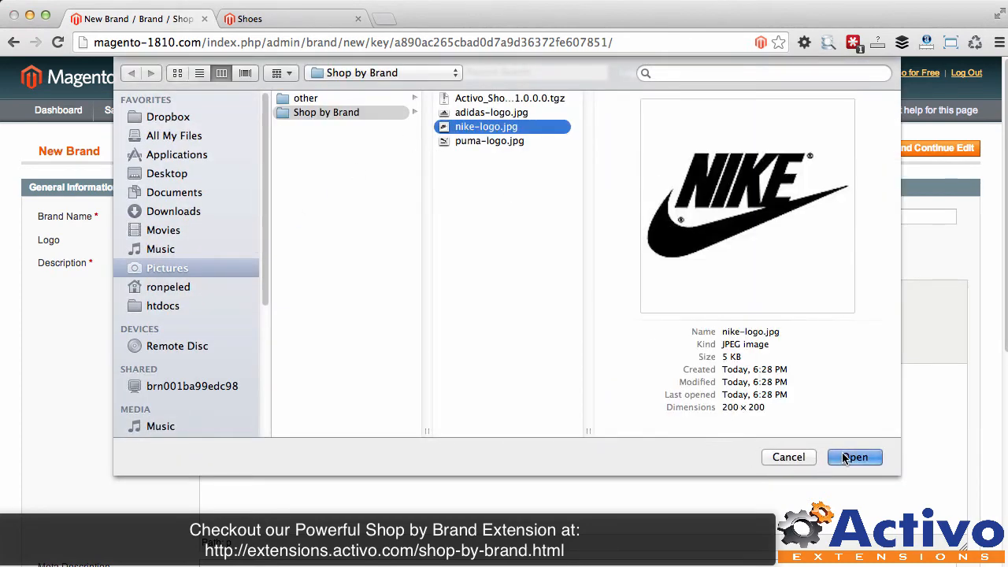
type("Nike description")
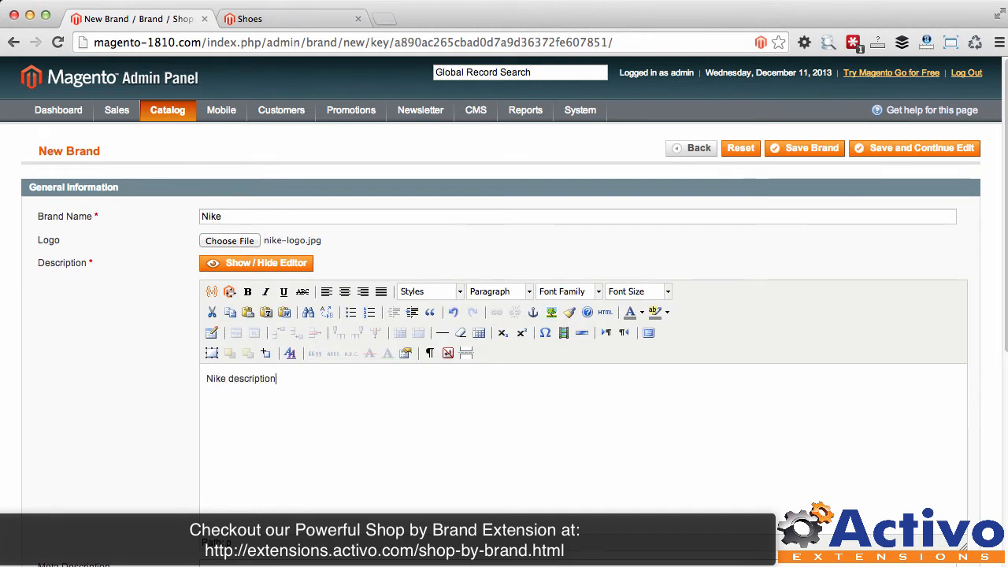
Step: Set the Nike brand's layout to 2 columns with right bar
scroll(355, 441, "down", 5)
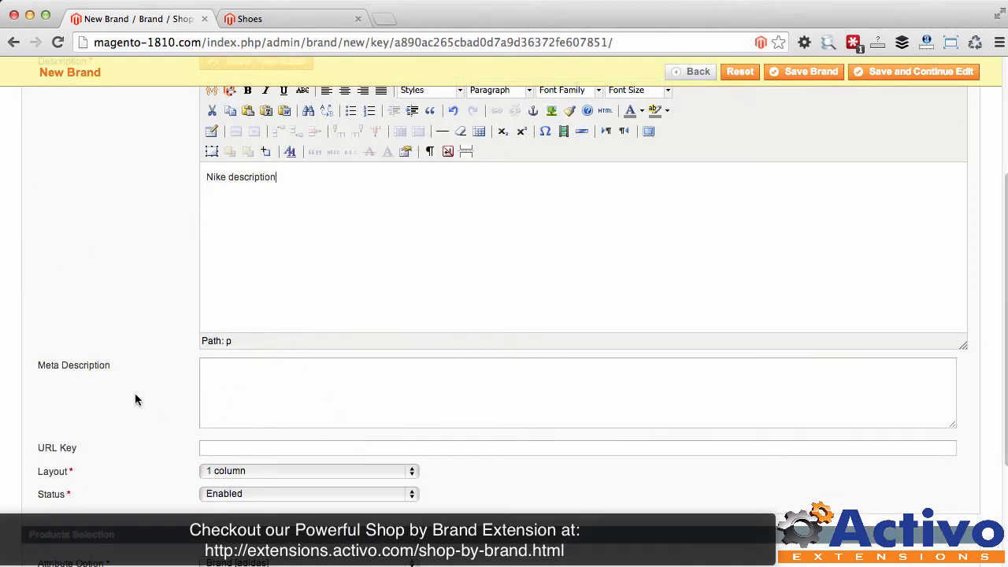
scroll(108, 384, "down", 3)
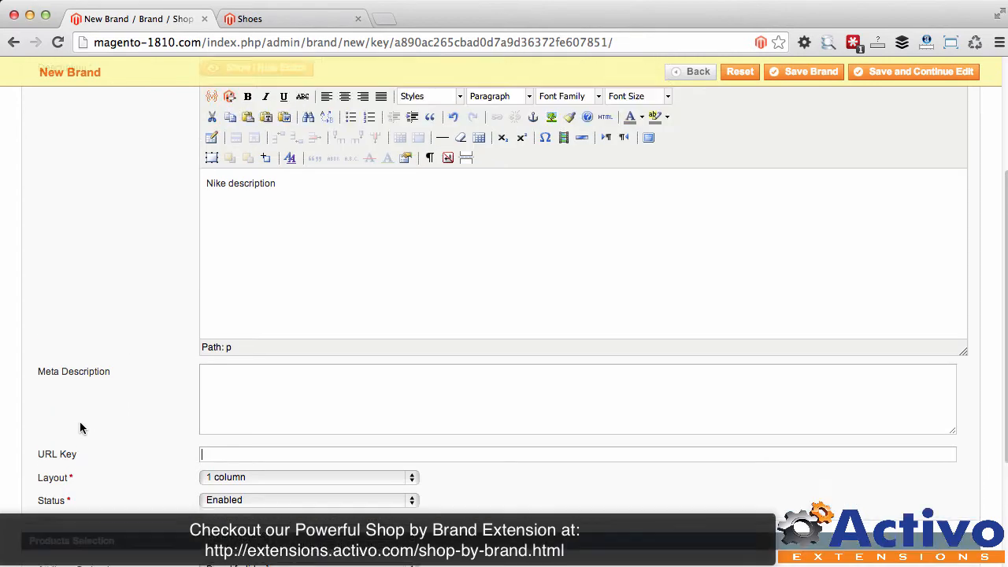
scroll(80, 425, "up", 2)
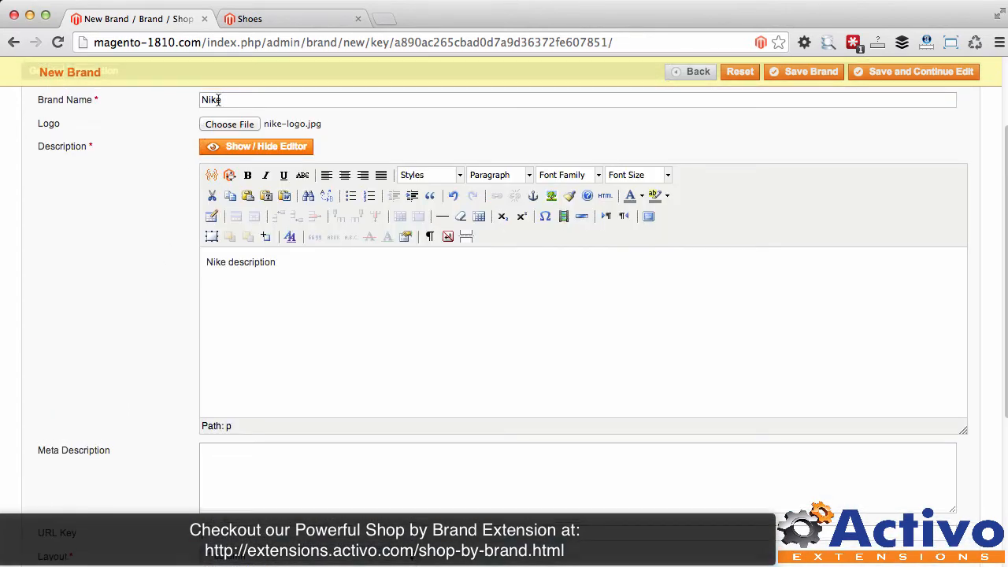
scroll(148, 402, "down", 8)
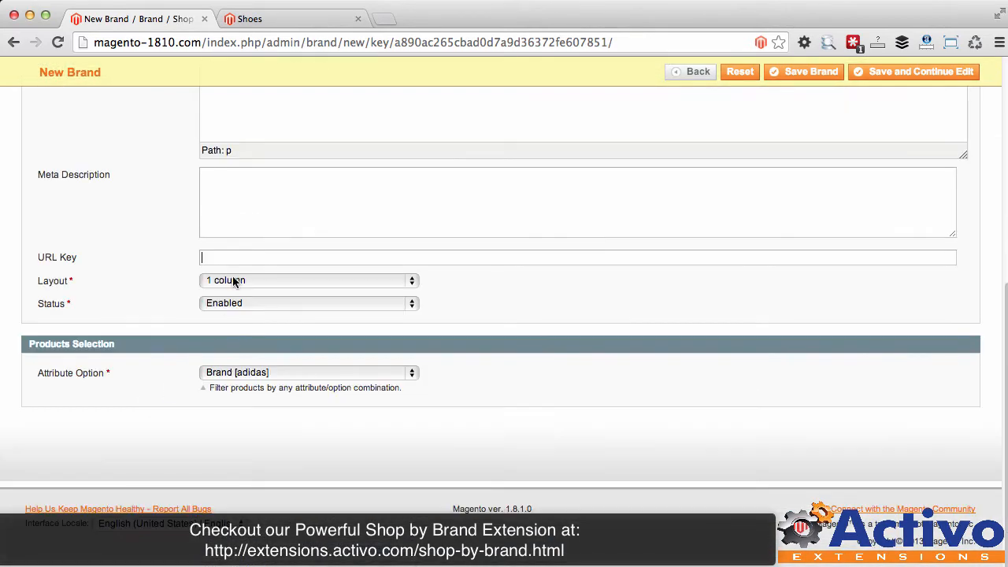
left_click(225, 282)
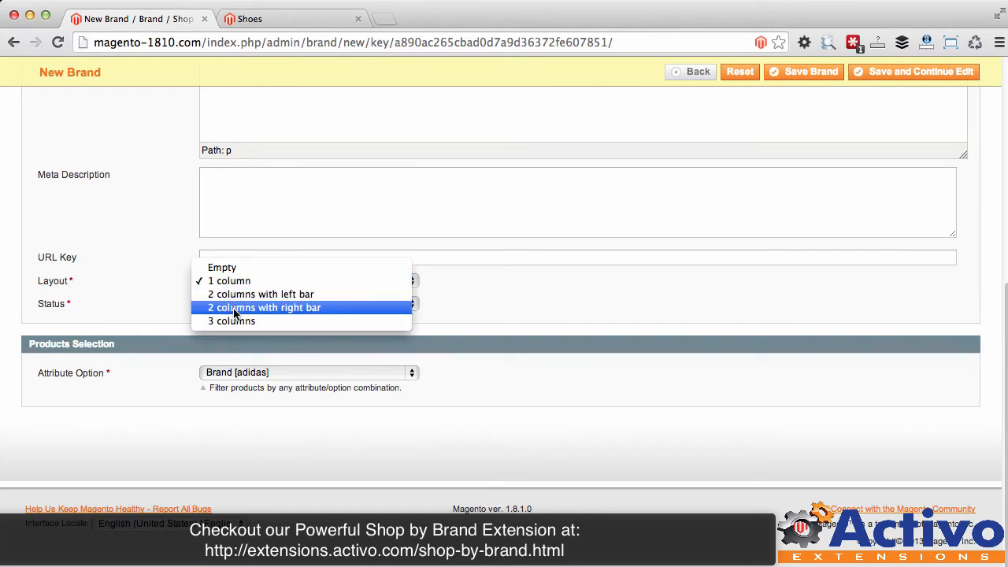
left_click(234, 312)
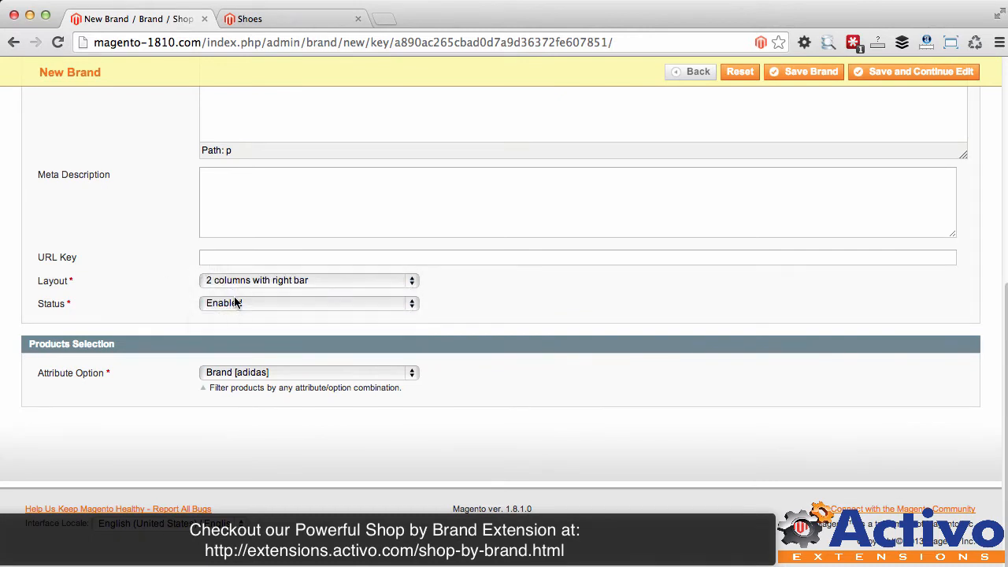
left_click(236, 282)
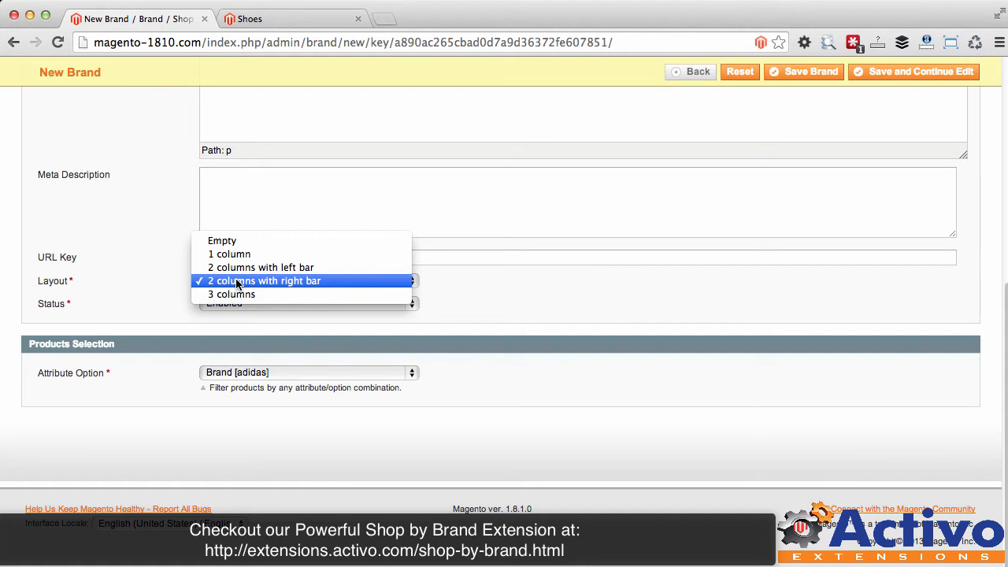
left_click(237, 282)
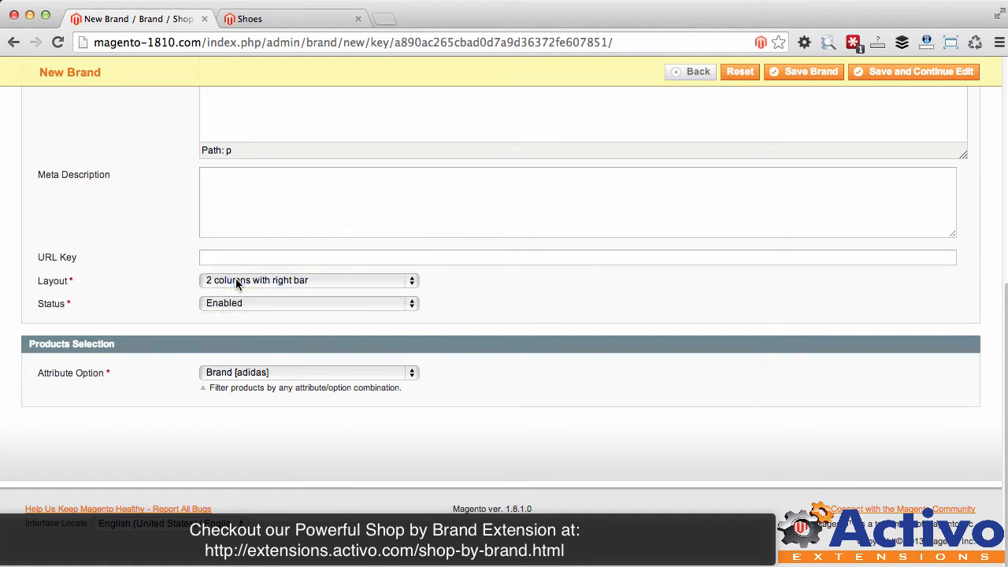
Step: Set the Nike brand's attribute option to Brand [Nike] and save the brand
left_click(231, 376)
left_click(237, 386)
left_click(794, 72)
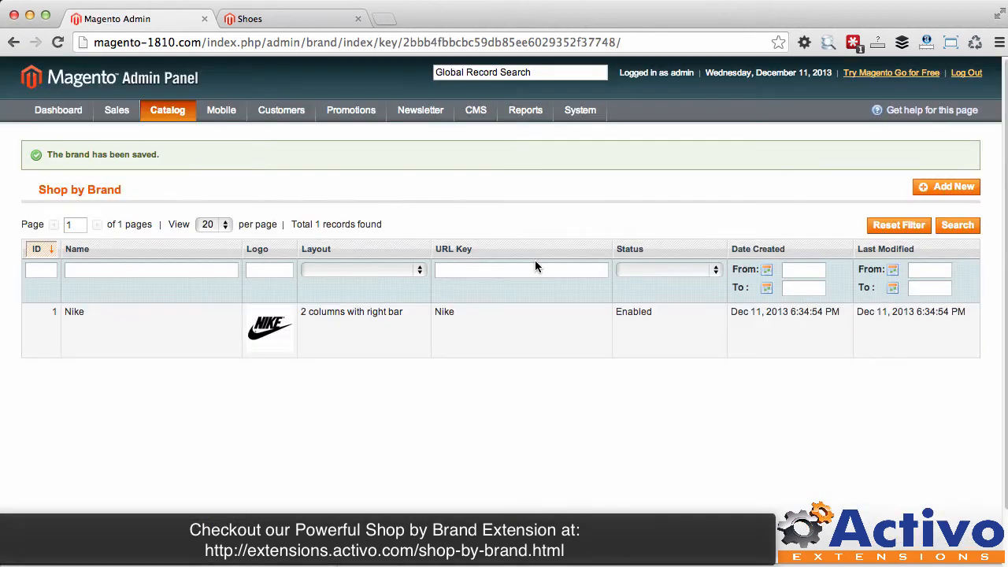
Step: Start another new brand and enter adidas as its brand name
left_click(951, 189)
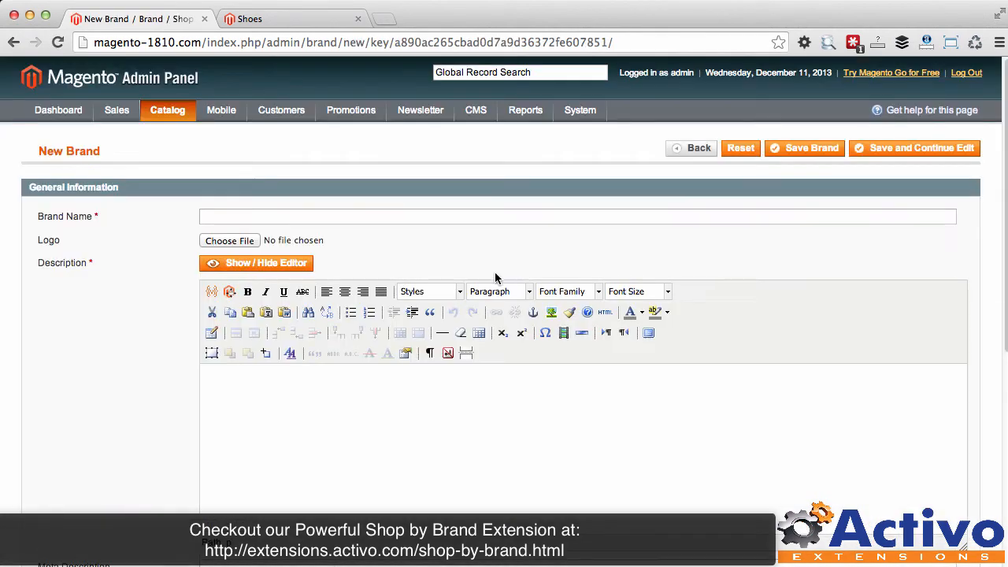
left_click(273, 219)
type("adida")
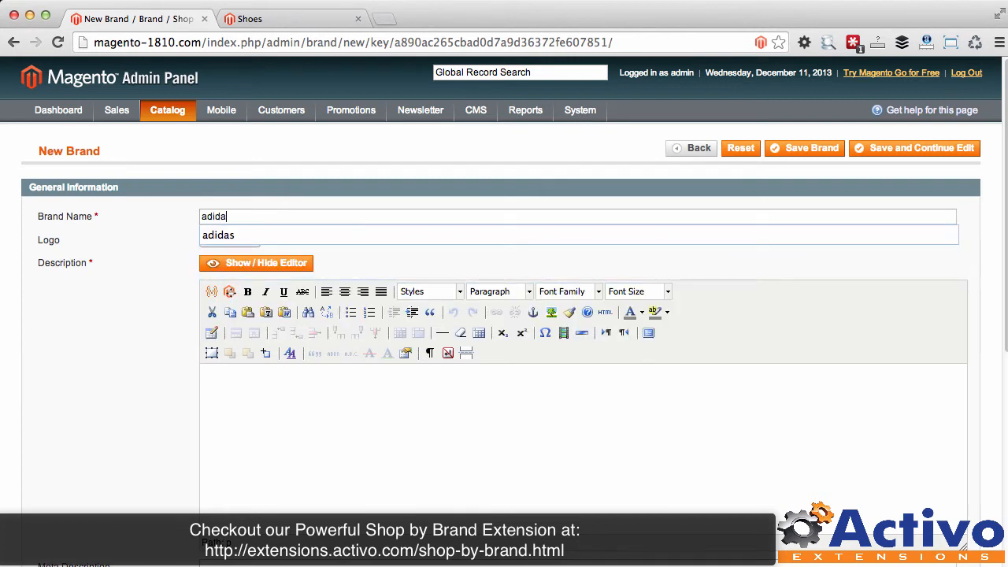
type("d")
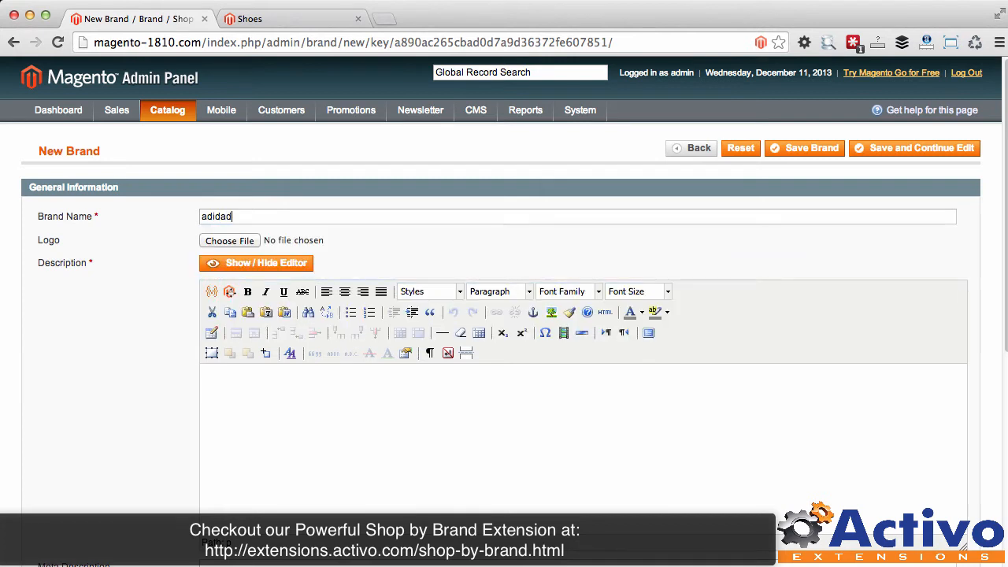
key("BackSpace")
type("s")
left_click(213, 241)
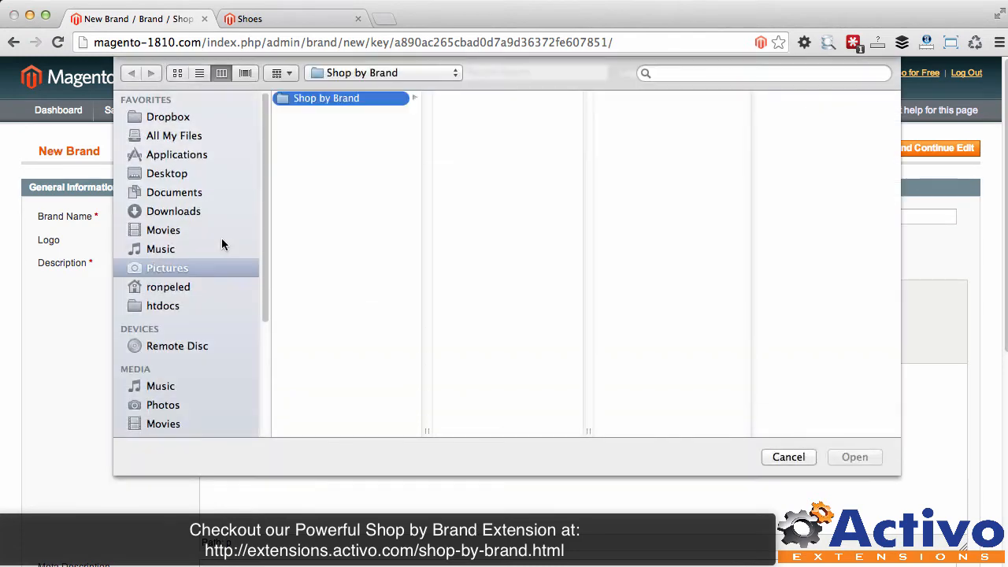
left_click(221, 246)
left_click(787, 456)
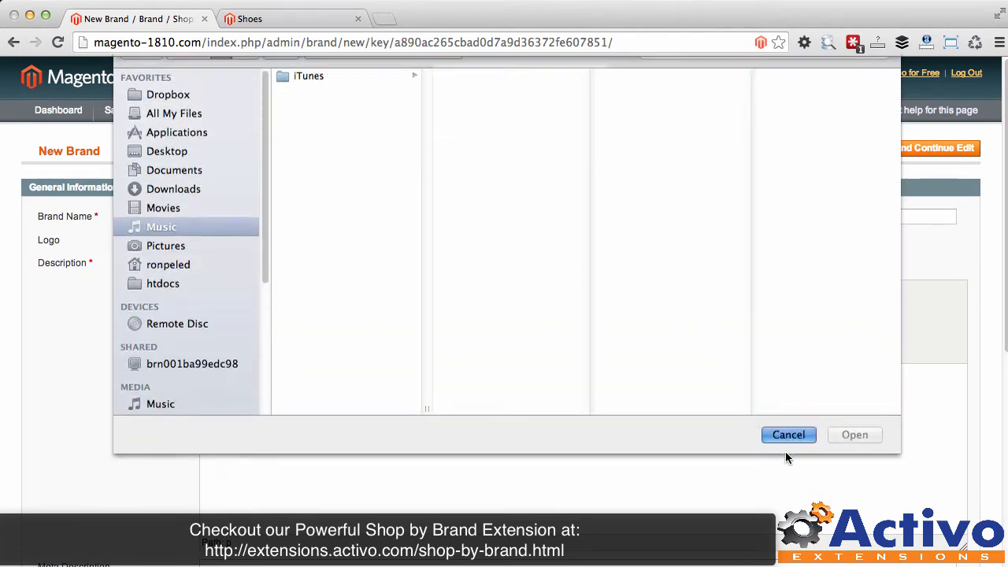
Step: Attach adidas-logo.jpg from the Shop by Brand folder as the brand's logo and enter the description "adidas description"
left_click(222, 241)
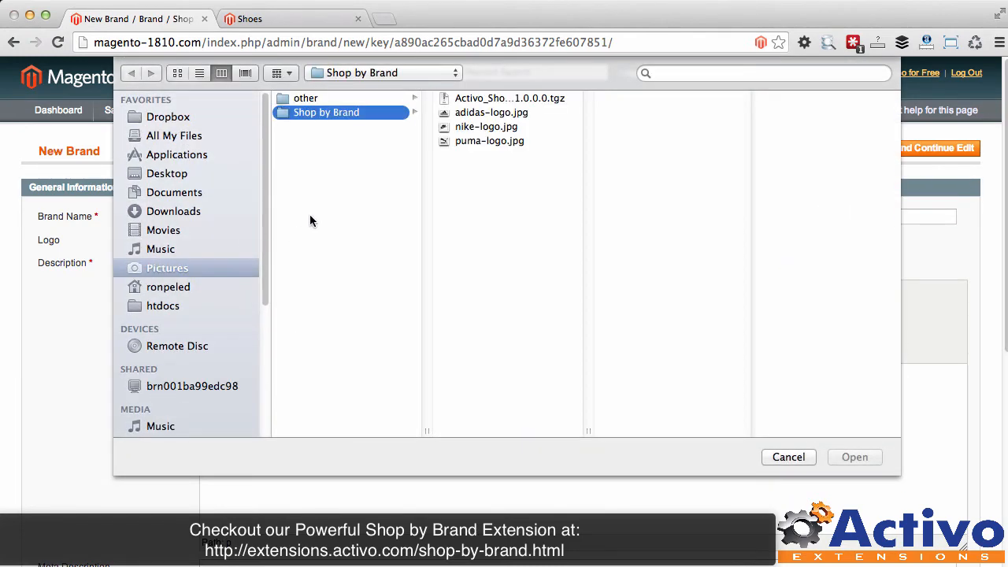
left_click(466, 115)
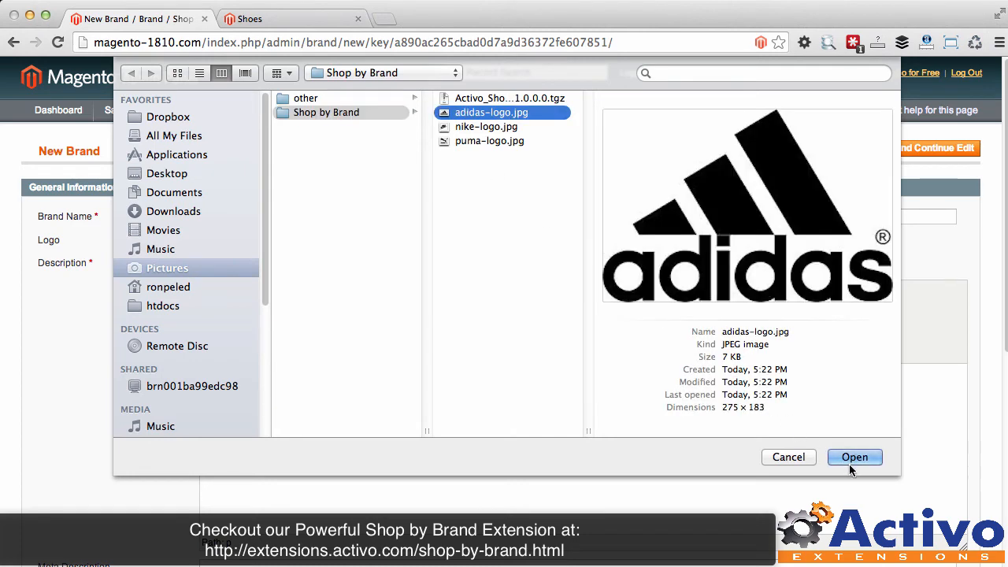
left_click(849, 460)
left_click(333, 411)
type("a")
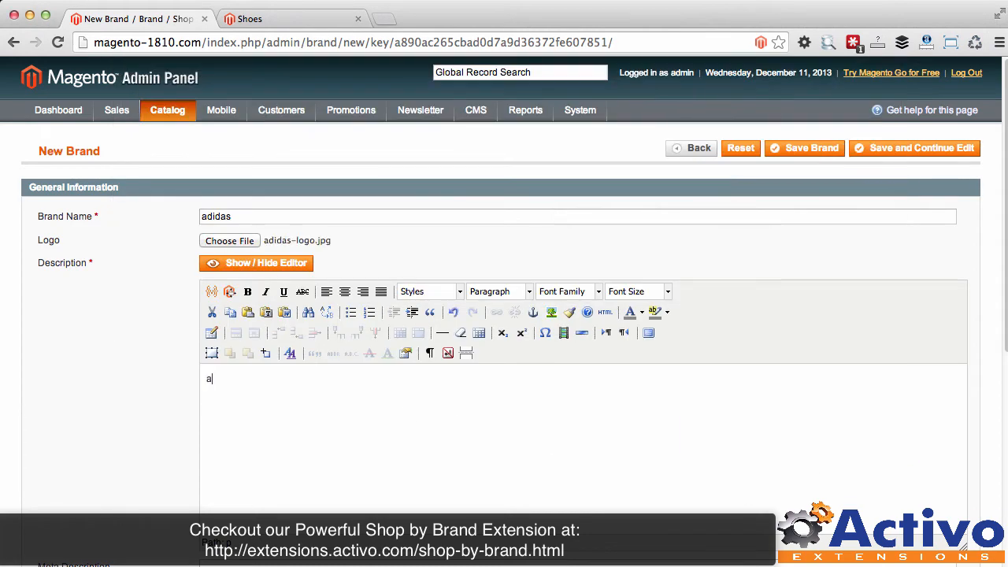
type("didas description")
Step: Keep the adidas brand's attribute option at Brand [adidas] and save the brand
scroll(332, 409, "down", 5)
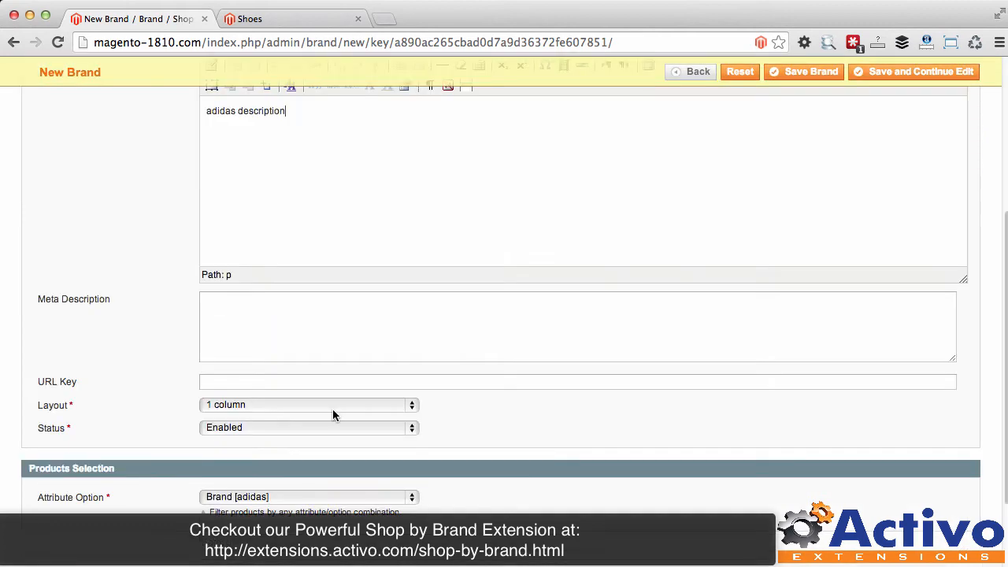
left_click(294, 496)
left_click(294, 496)
left_click(807, 72)
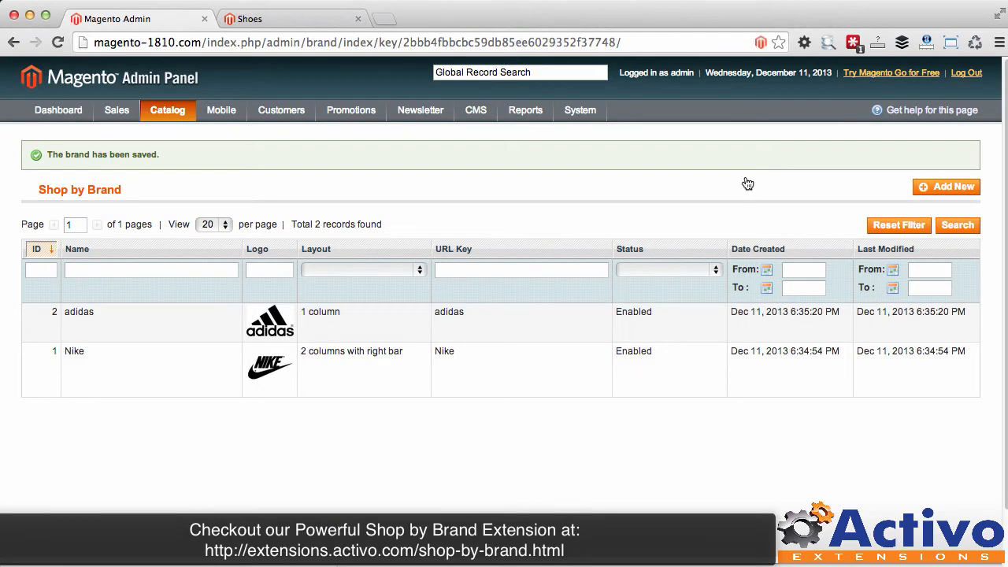
Step: Add a new brand named Puma with the logo file puma-logo.jpg and the description "Puma desc"
left_click(928, 189)
left_click(304, 218)
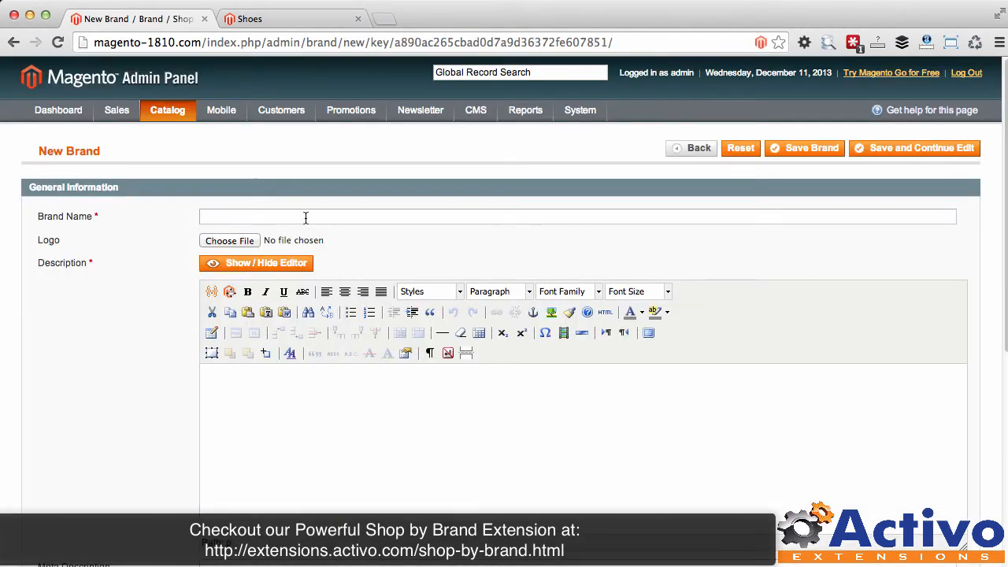
type("Puma")
left_click(230, 240)
left_click(477, 142)
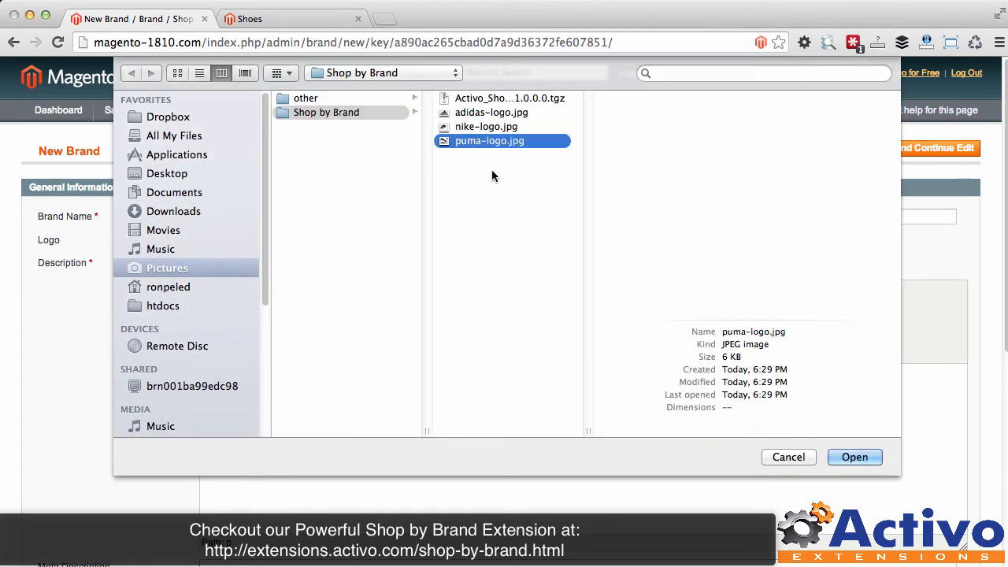
left_click(861, 456)
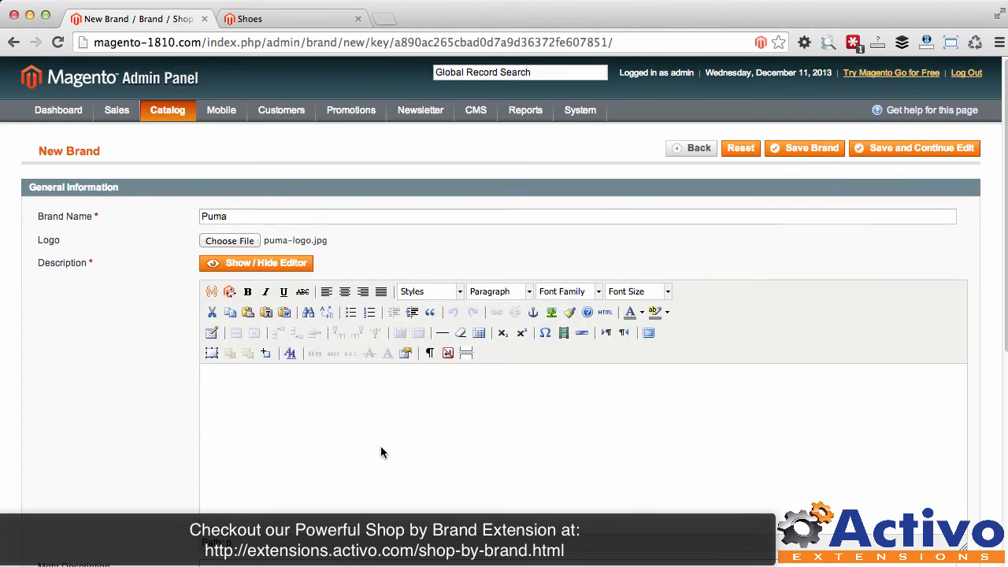
left_click(277, 400)
type("Puma desc")
Step: Set the Puma brand's layout to 2 columns with right bar and its attribute option to Brand [Puma], and save it
scroll(266, 408, "down", 10)
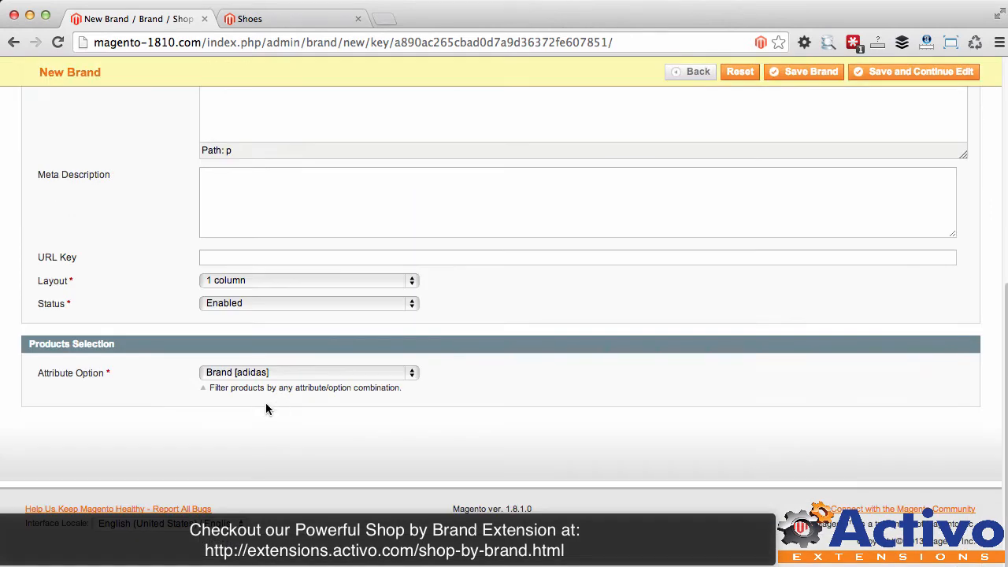
left_click(304, 280)
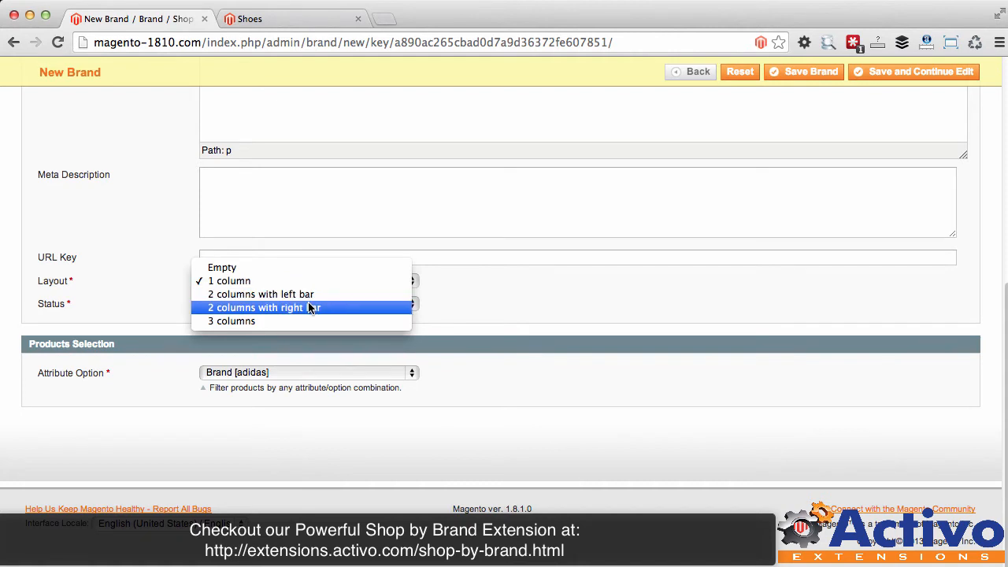
left_click(307, 307)
left_click(304, 372)
left_click(301, 399)
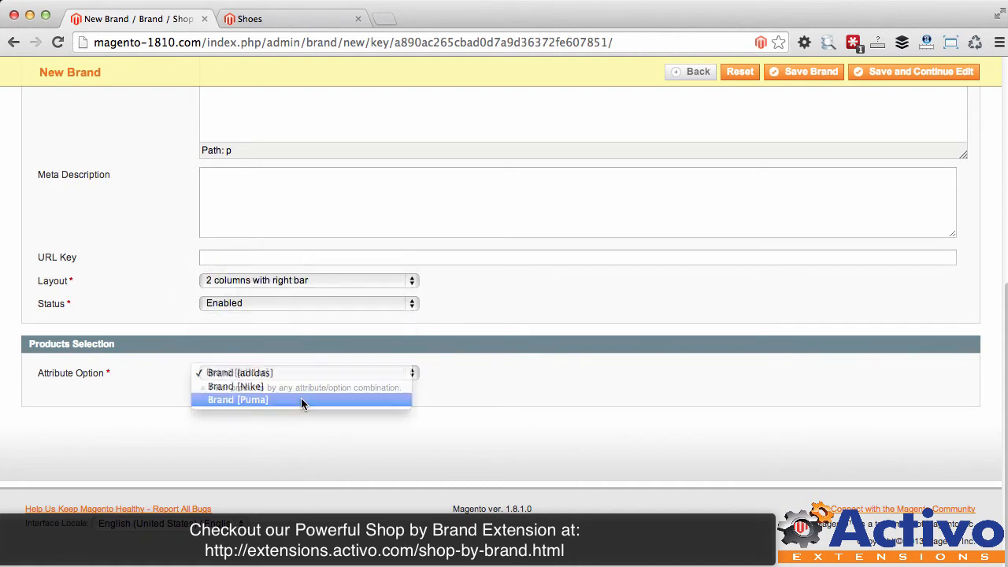
left_click(796, 73)
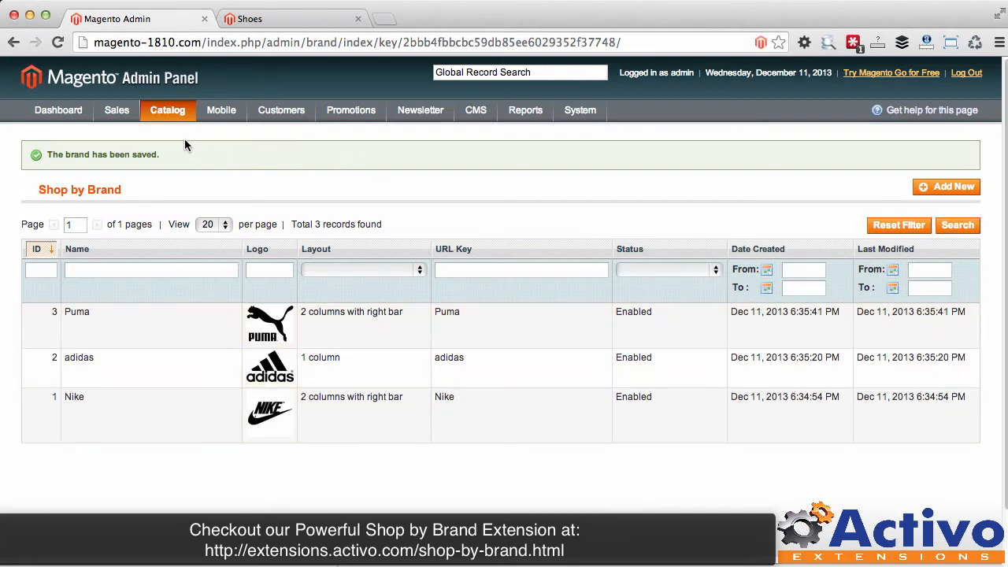
Step: Open the content of the CMS page "Home page" for editing
mouse_move(546, 131)
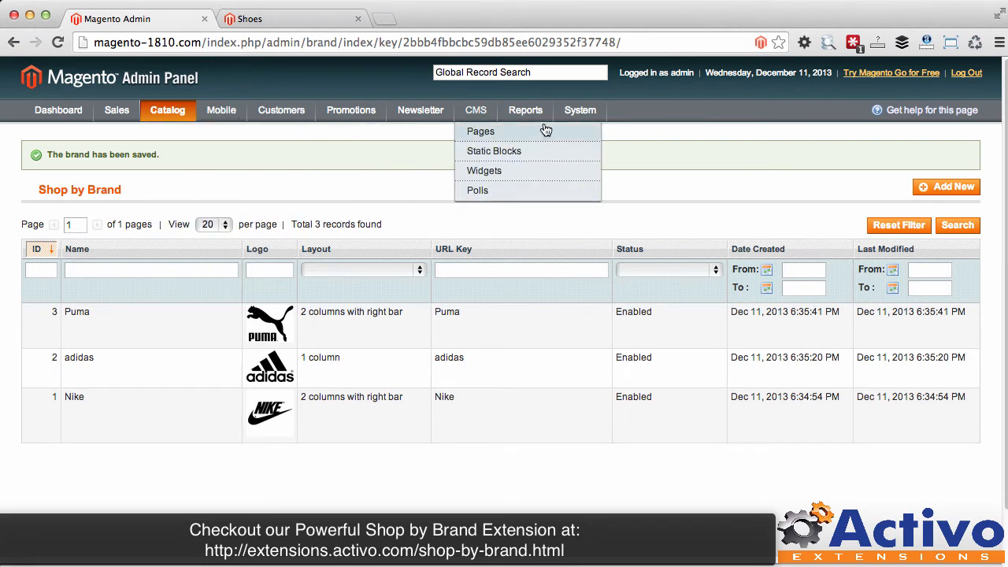
left_click(487, 153)
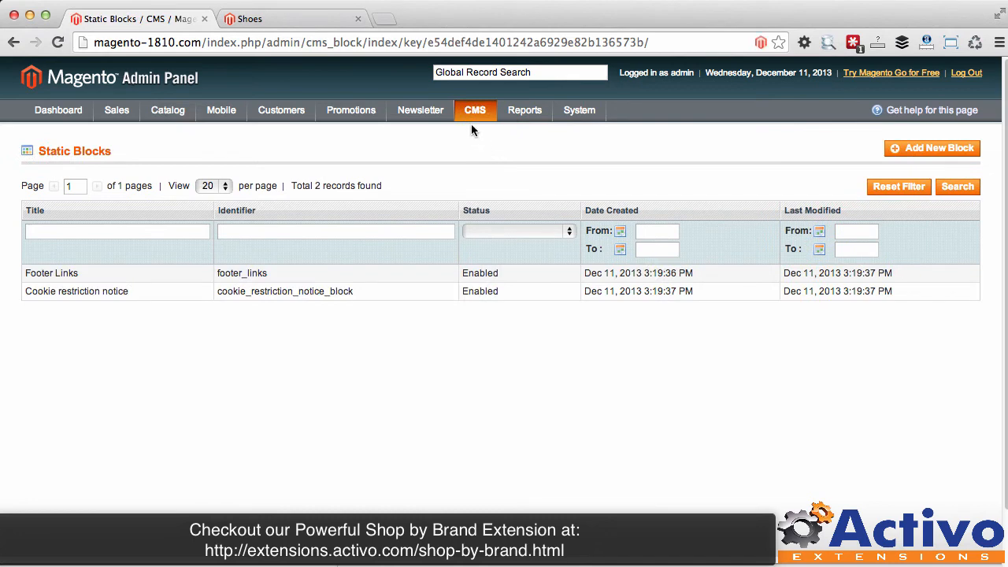
left_click(479, 134)
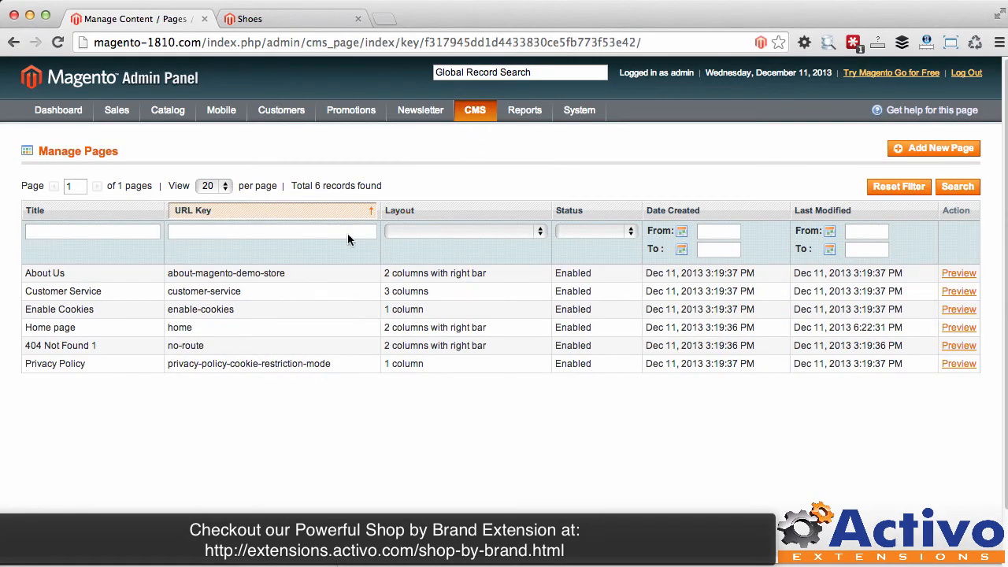
left_click(242, 337)
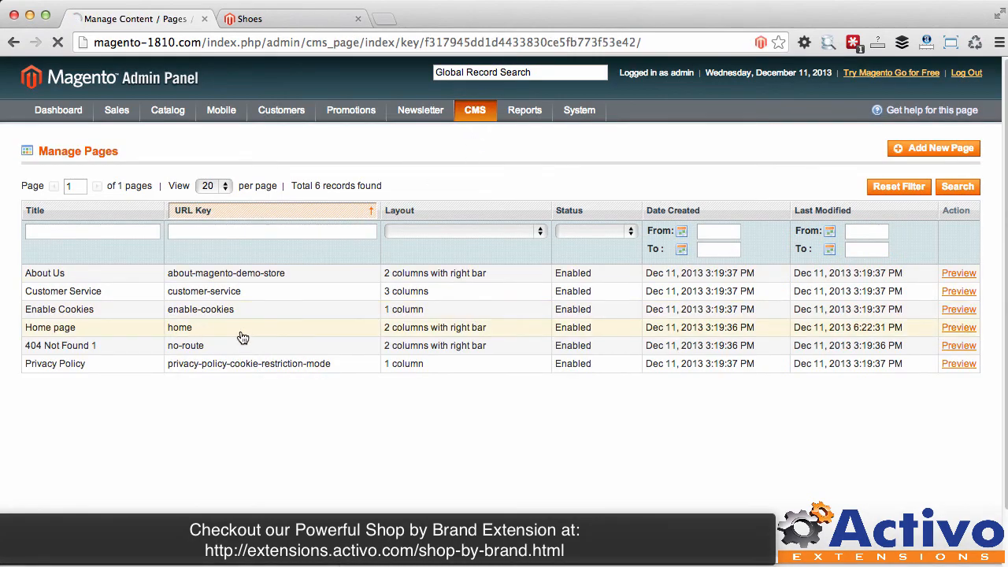
left_click(134, 197)
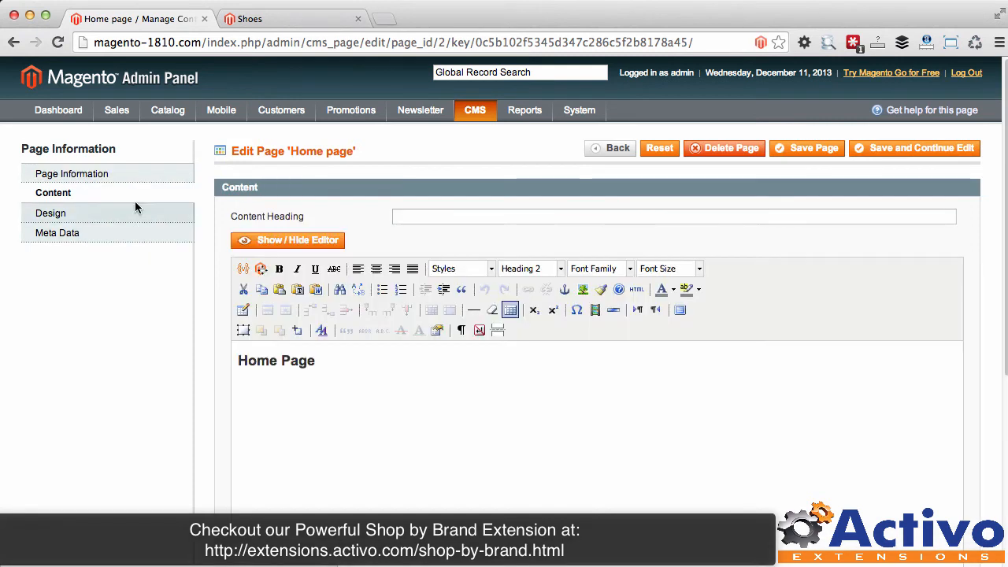
Step: Insert an Activo Shop by Brand Flyout widget with its default options on a new line below the Home Page heading
left_click(372, 404)
key("Return")
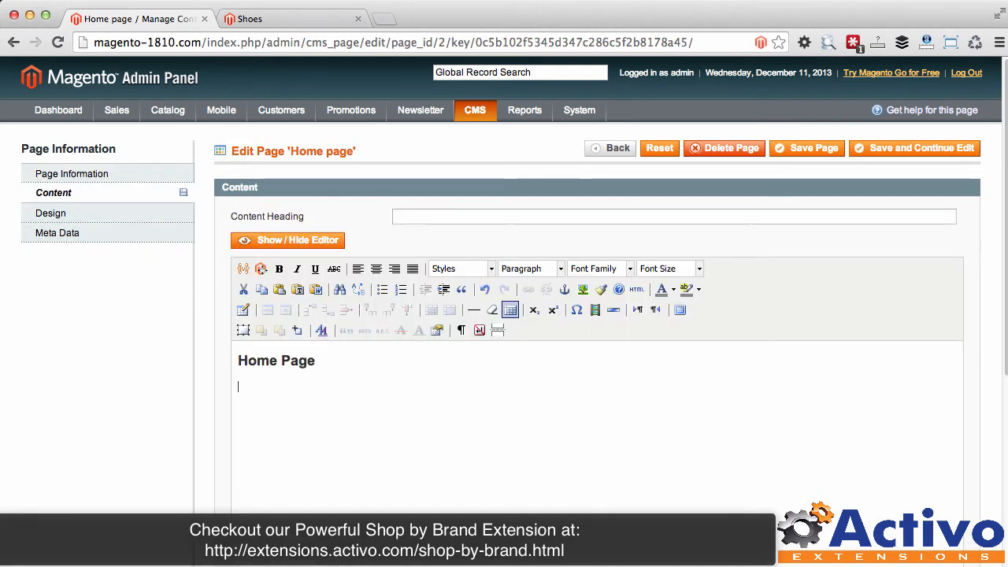
left_click(261, 270)
left_click(489, 203)
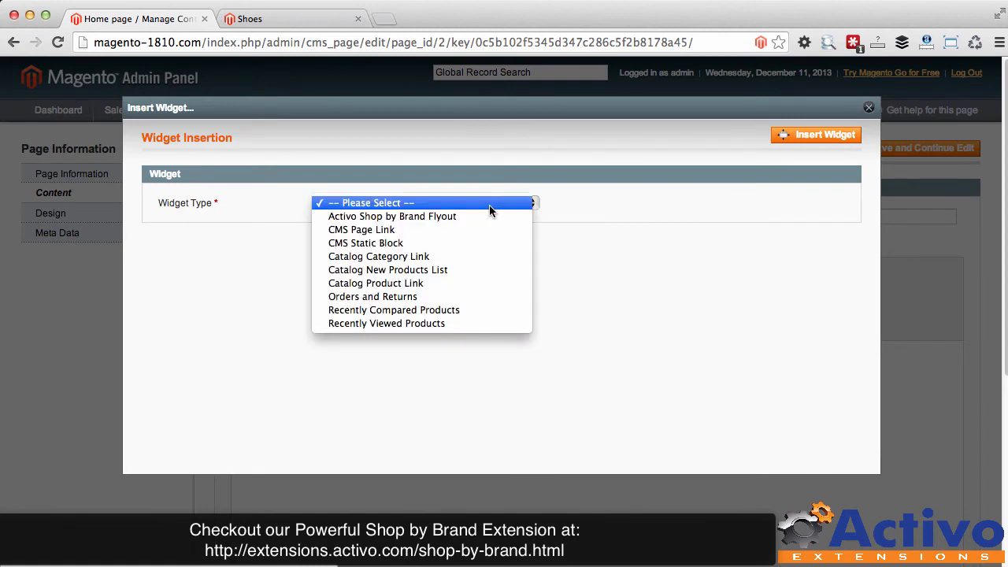
left_click(450, 216)
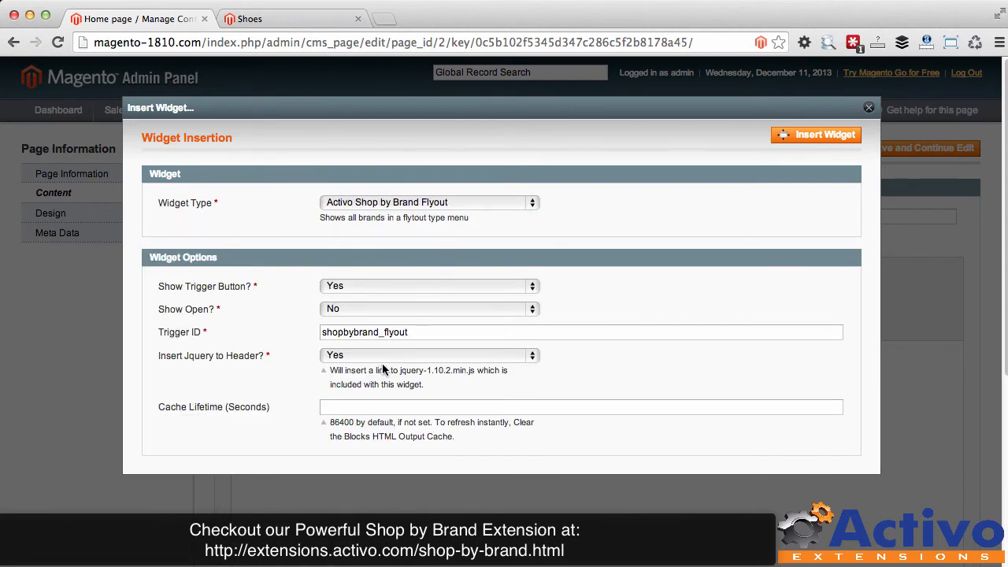
left_click(824, 135)
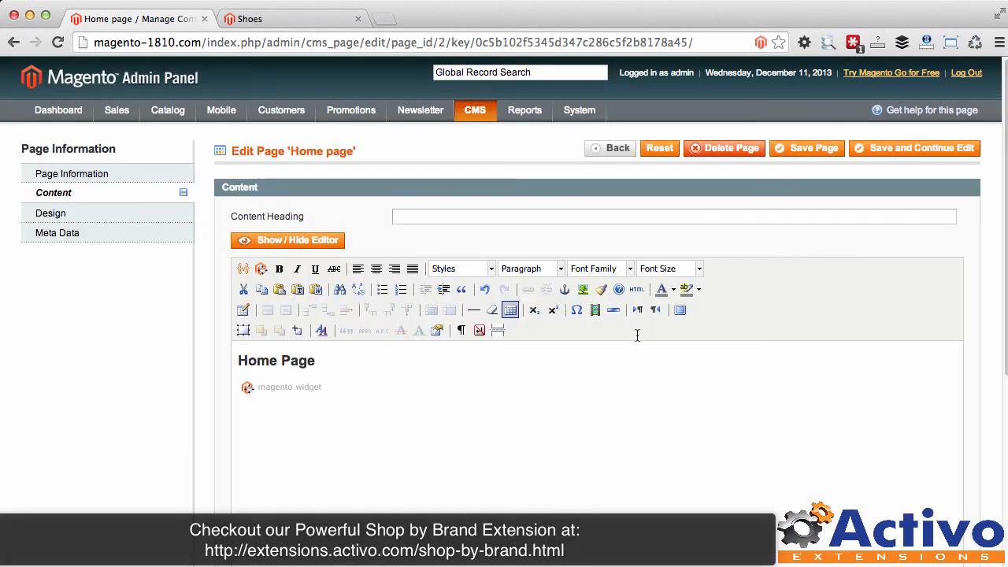
Step: Save the Home page content and check the Shop By Brand flyout on the storefront home page
left_click(807, 149)
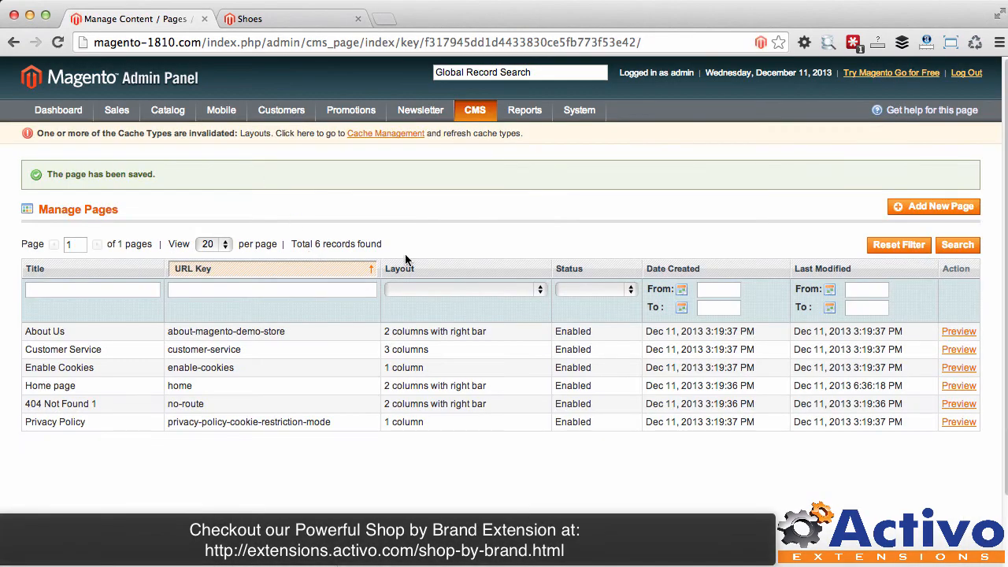
left_click(291, 25)
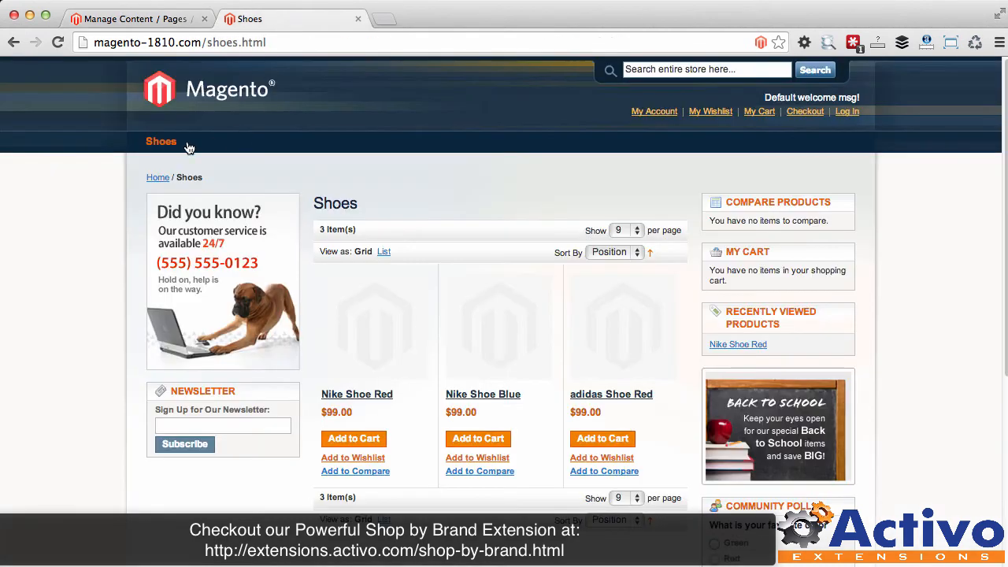
left_click(180, 95)
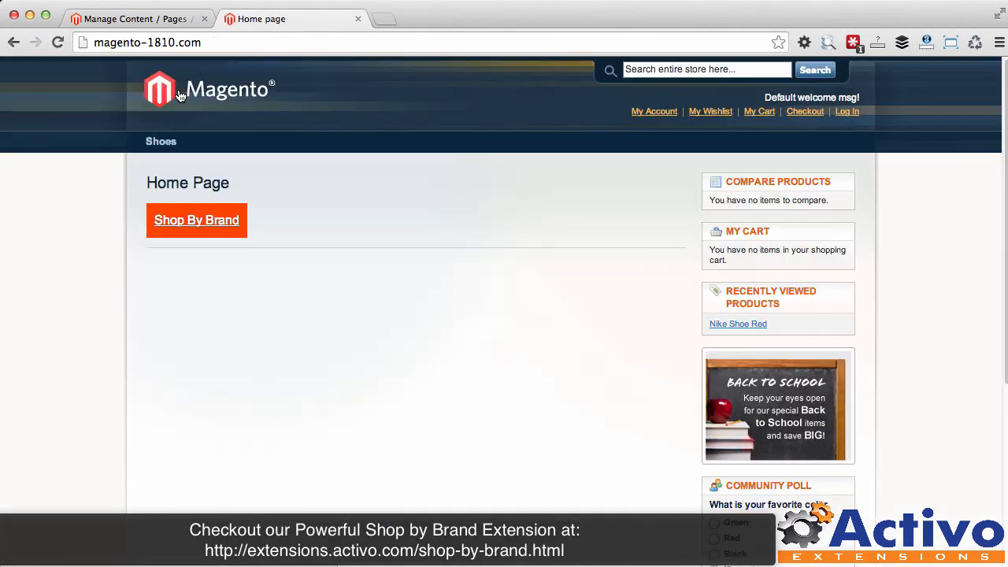
mouse_move(209, 224)
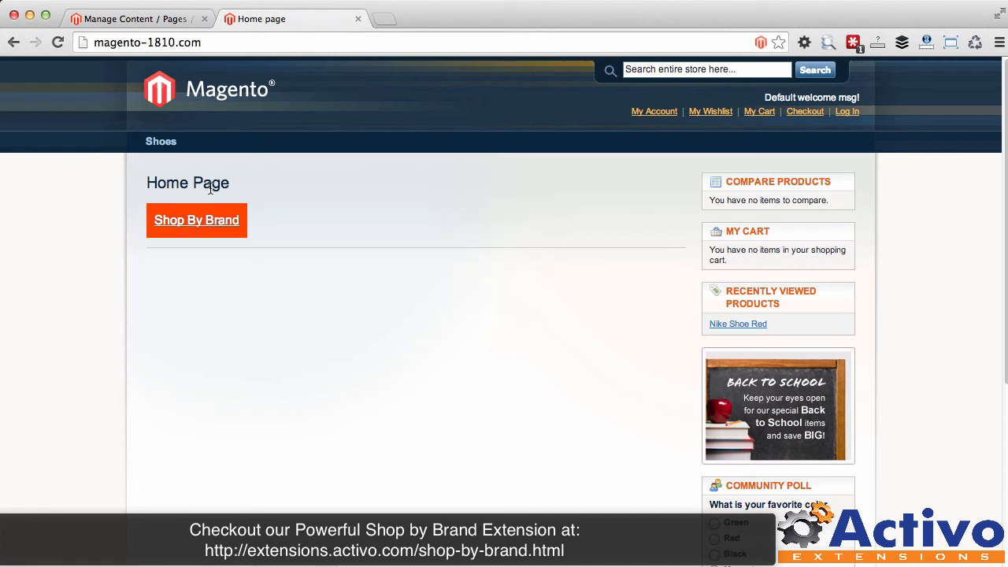
mouse_move(155, 227)
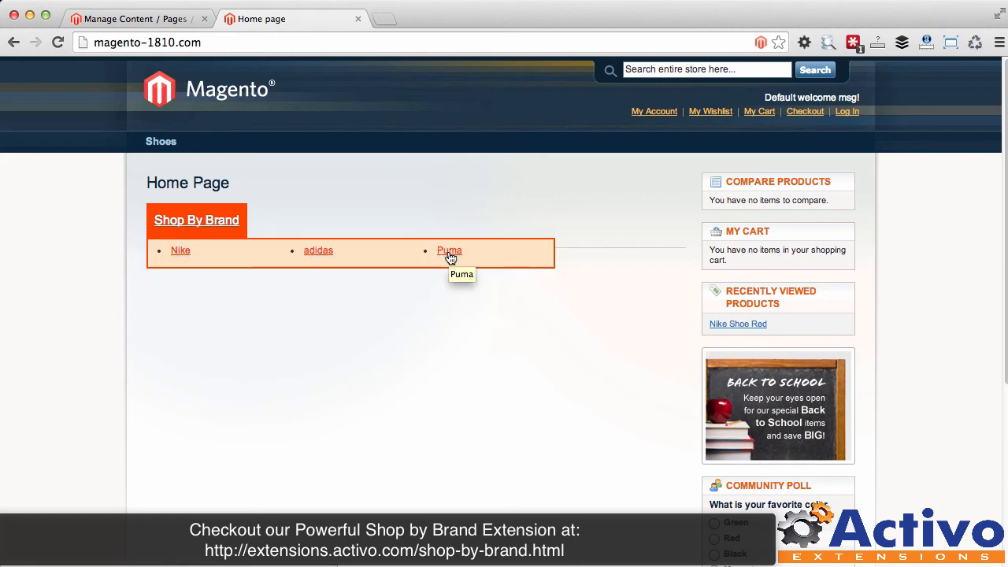
Step: Open the Nike brand page from the flyout and examine its description, logo, product listing and URL
left_click(181, 251)
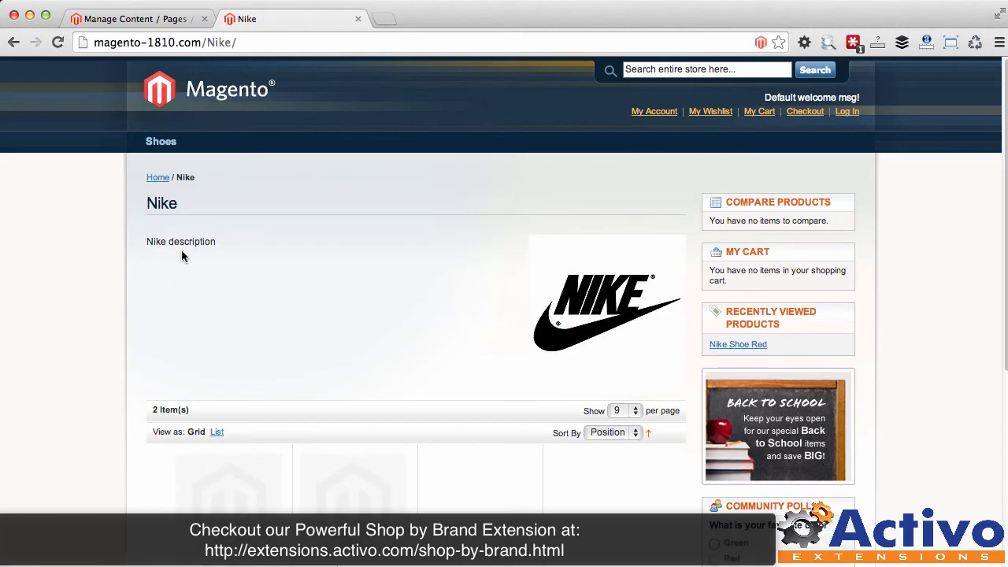
scroll(210, 271, "down", 5)
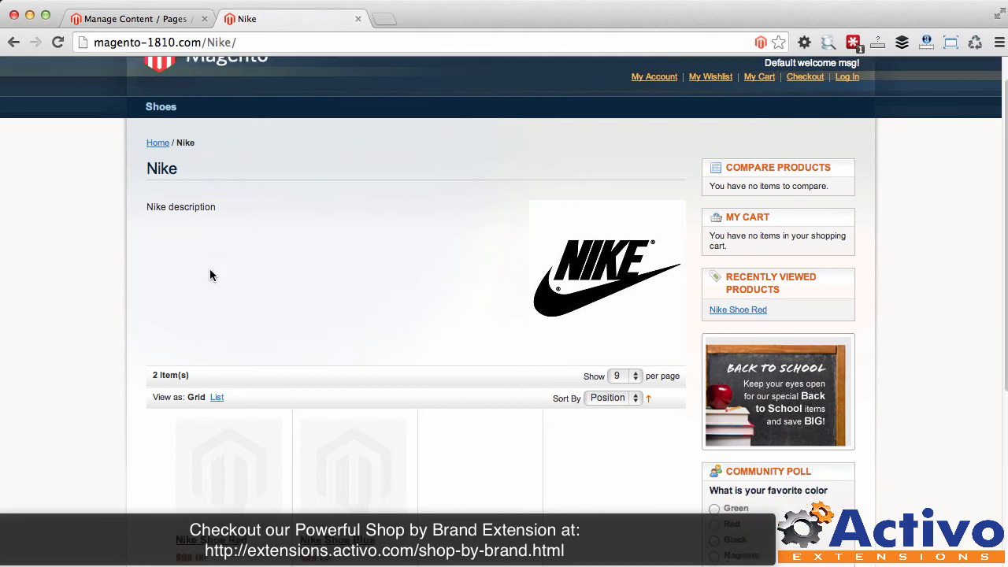
scroll(211, 273, "down", 3)
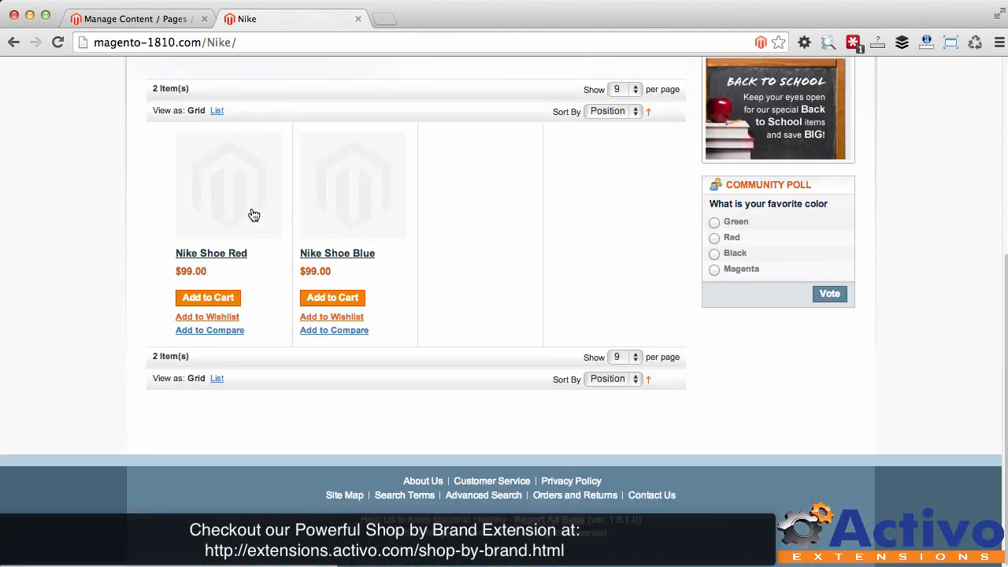
scroll(253, 214, "up", 2)
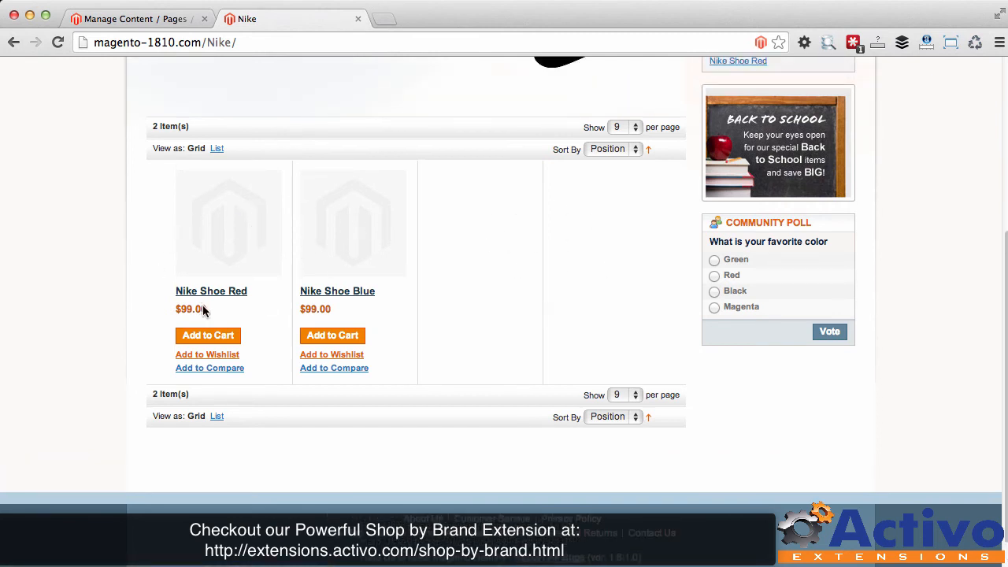
scroll(205, 307, "up", 5)
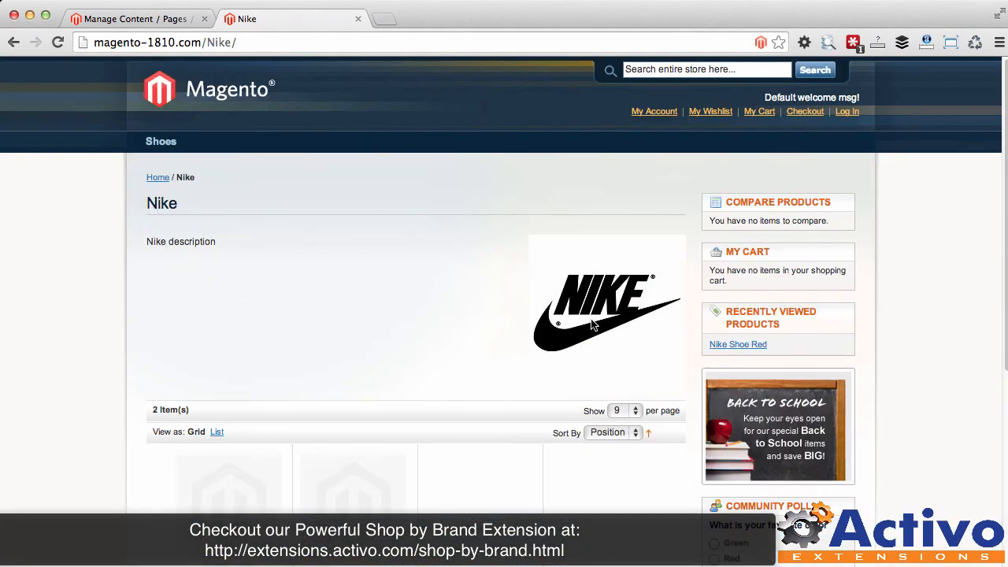
scroll(411, 365, "down", 6)
scroll(409, 364, "up", 6)
left_click(249, 43)
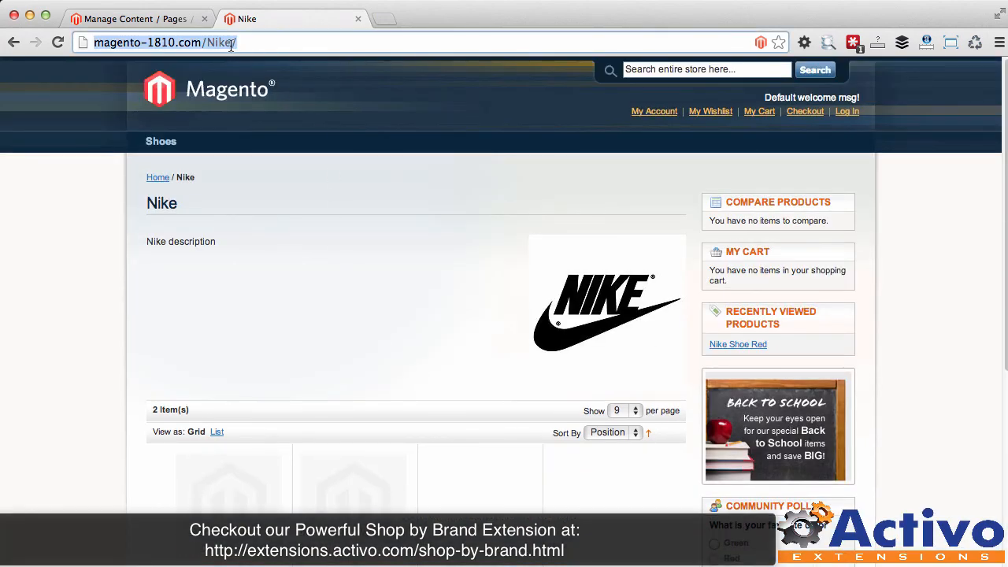
Step: Return to the store home page, open the adidas brand page from the flyout and review its layout and products
left_click(214, 104)
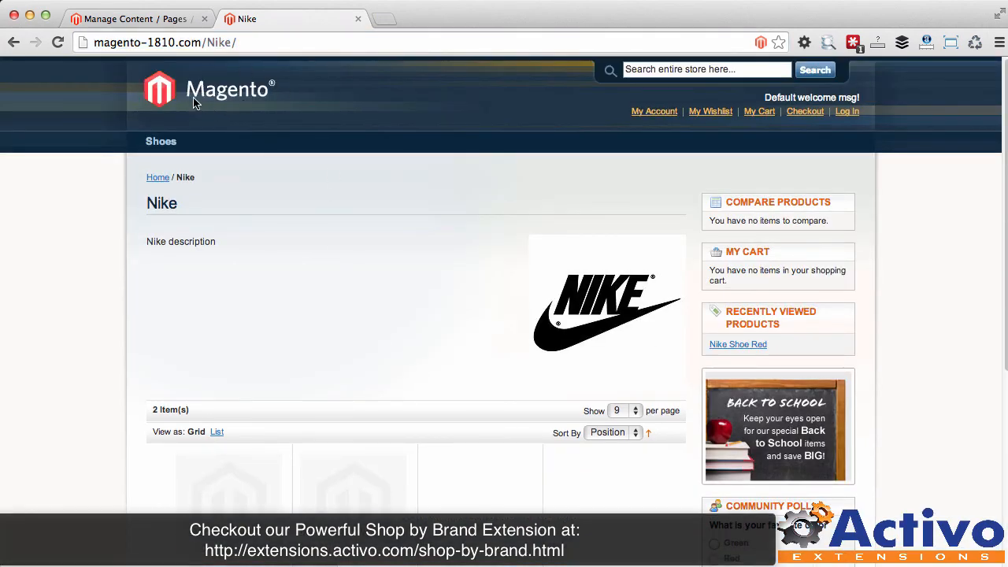
mouse_move(260, 268)
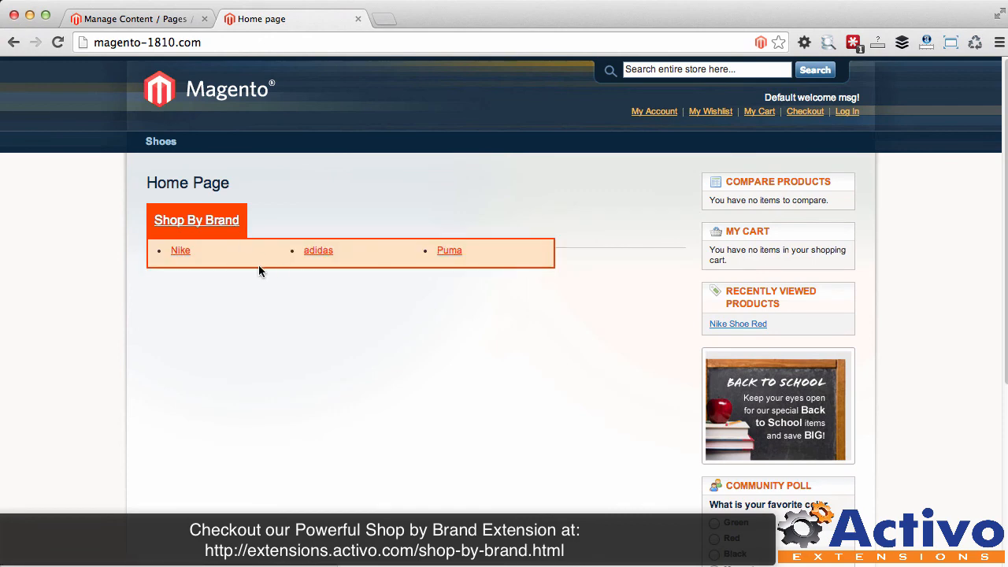
left_click(307, 256)
scroll(371, 362, "down", 3)
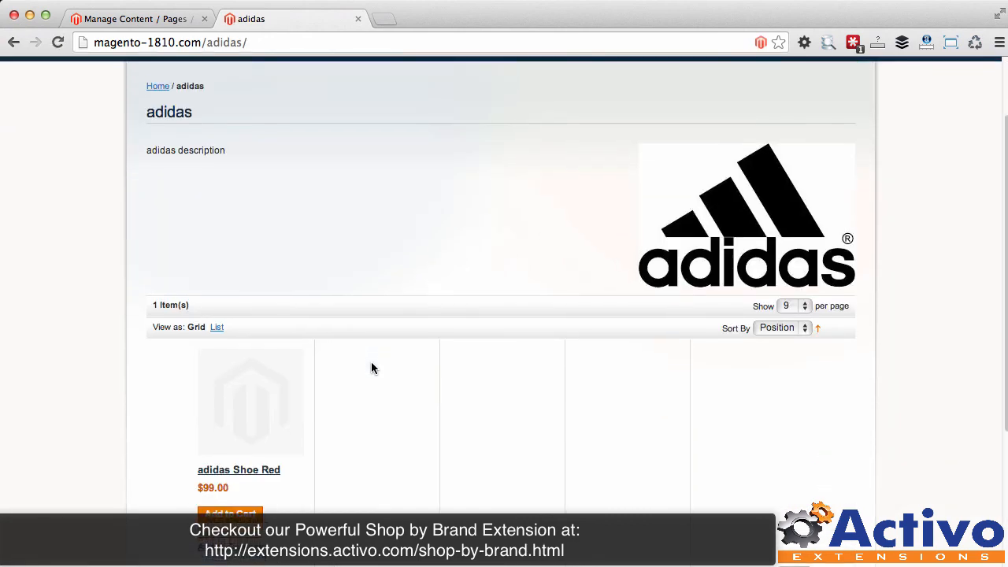
scroll(373, 368, "down", 5)
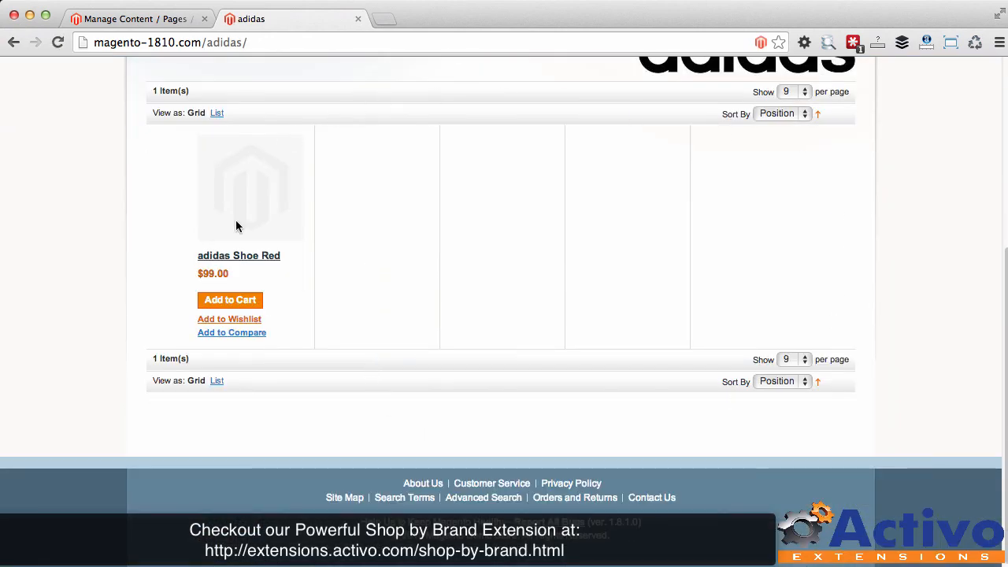
scroll(450, 316, "up", 4)
scroll(450, 316, "up", 3)
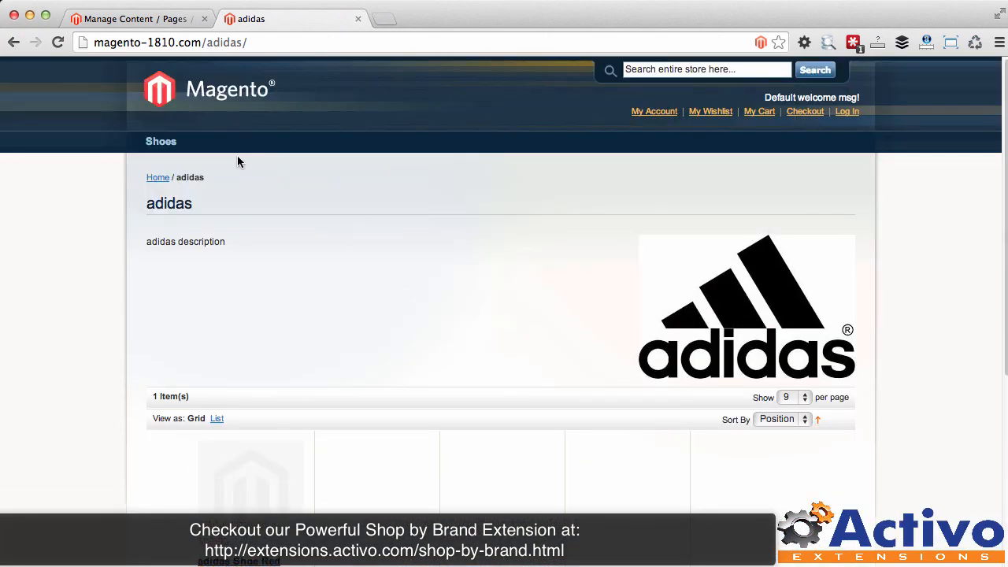
Step: Go back to the home page, open the Puma brand page from the flyout and check its content and URL
left_click(178, 93)
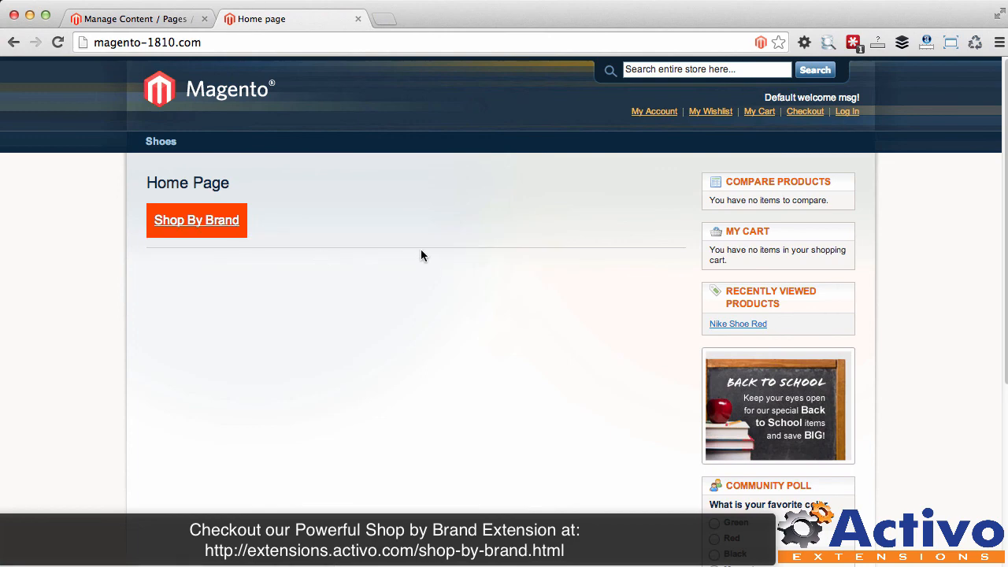
left_click(452, 252)
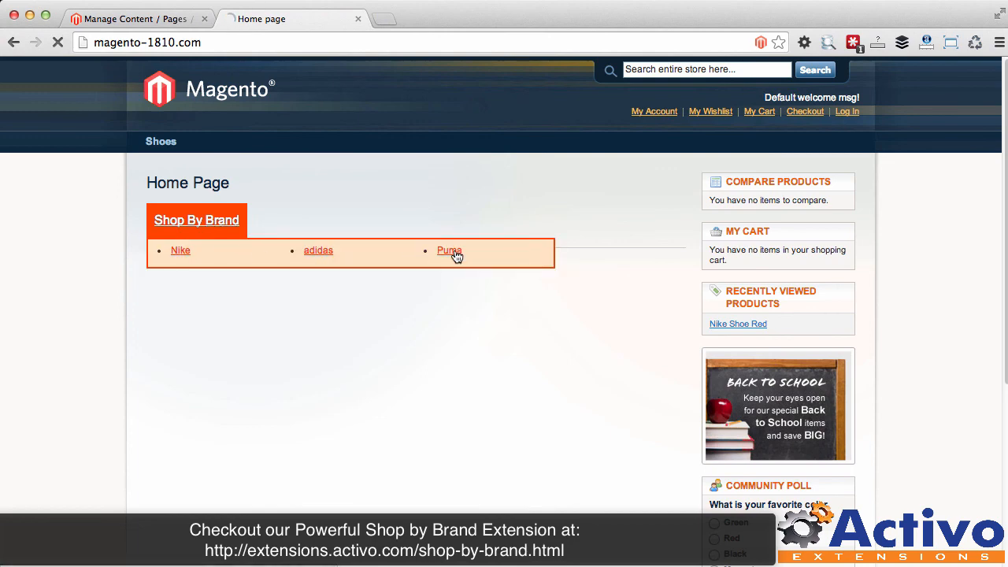
scroll(438, 367, "down", 5)
scroll(439, 370, "up", 5)
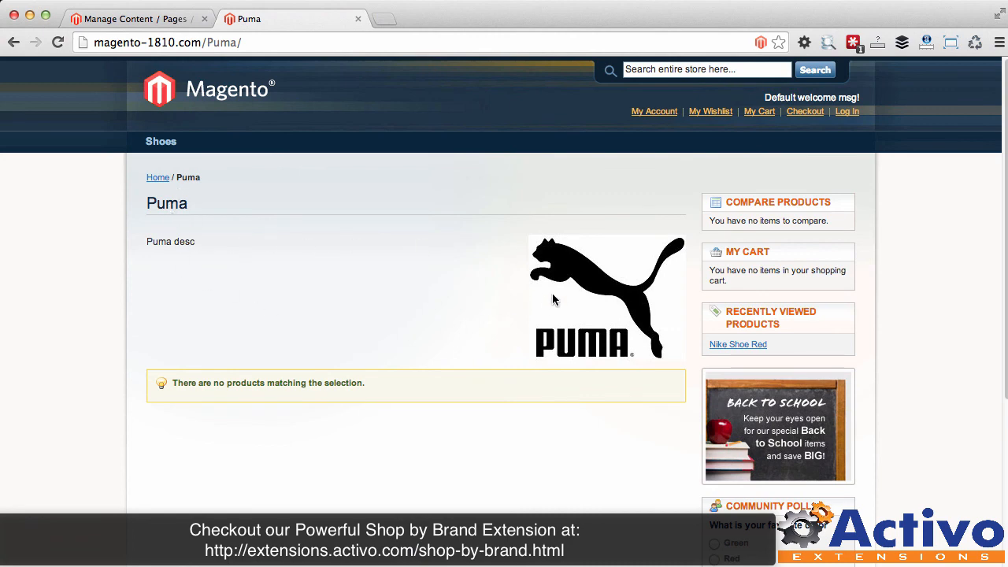
left_click(241, 44)
type("/")
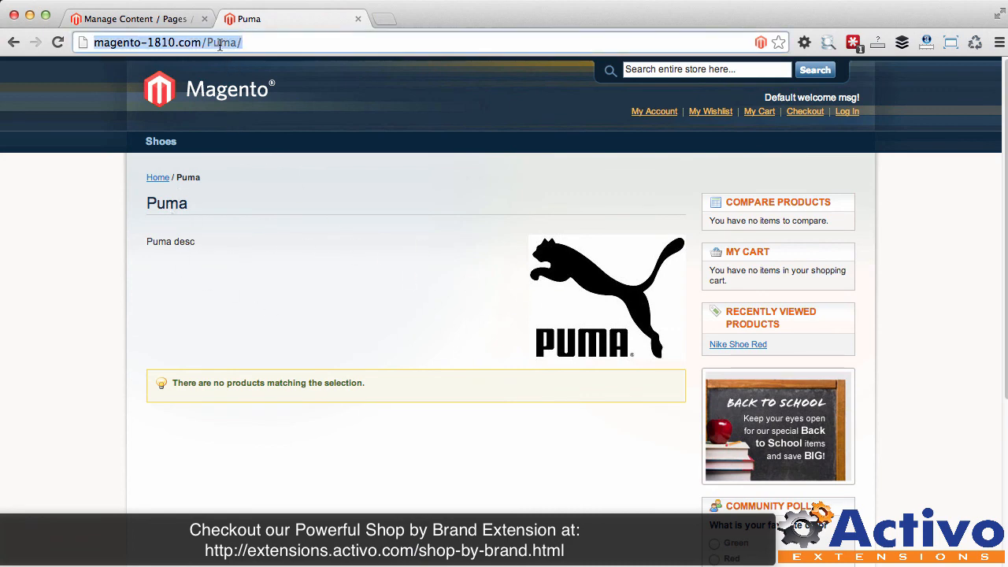
key("Return")
Step: Return to the storefront home page and expand the Shop By Brand flyout
left_click(166, 92)
mouse_move(218, 226)
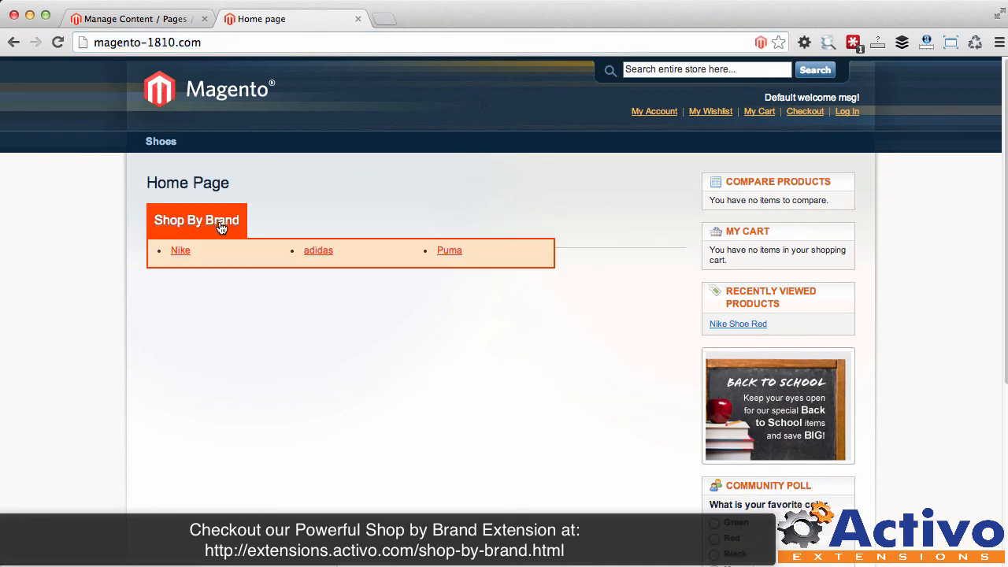